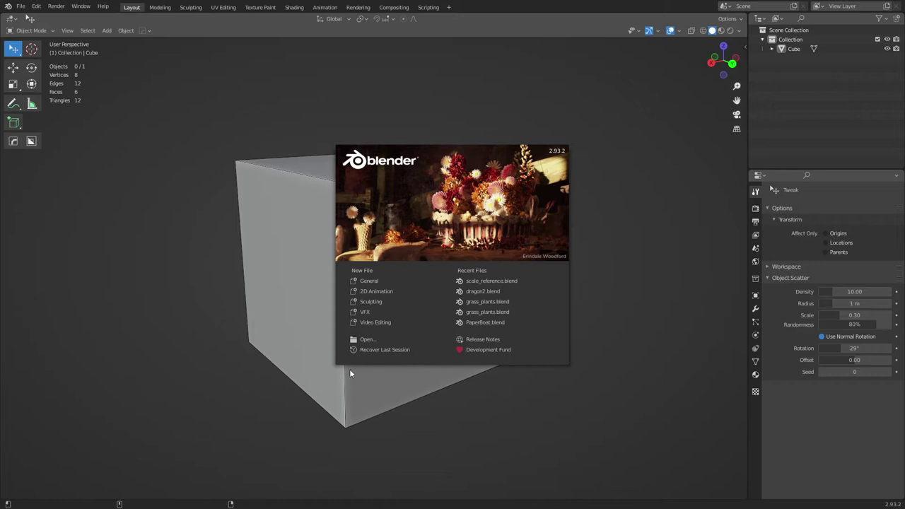
Close the startup splash to reveal the default cube scene.
left_click(192, 186)
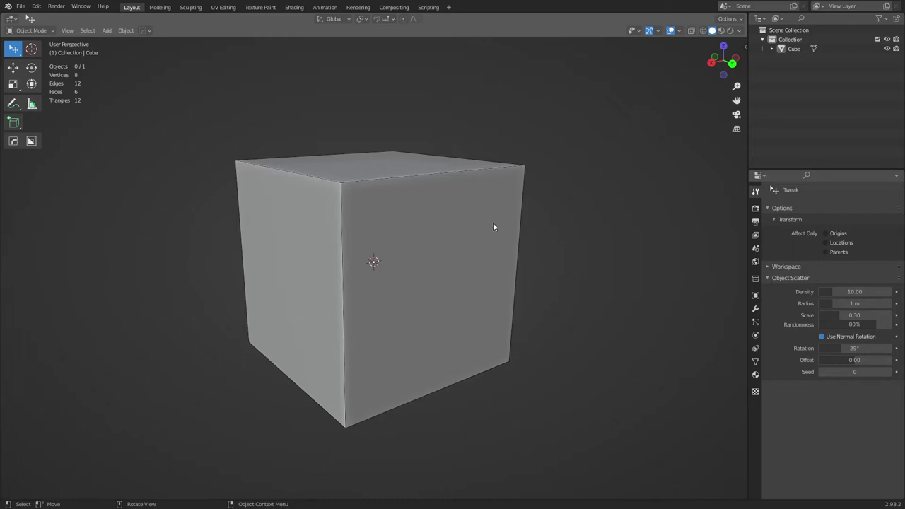
Select the cube, add a Subdivision Surface modifier in Modifier Properties, then remove it.
left_click(409, 280)
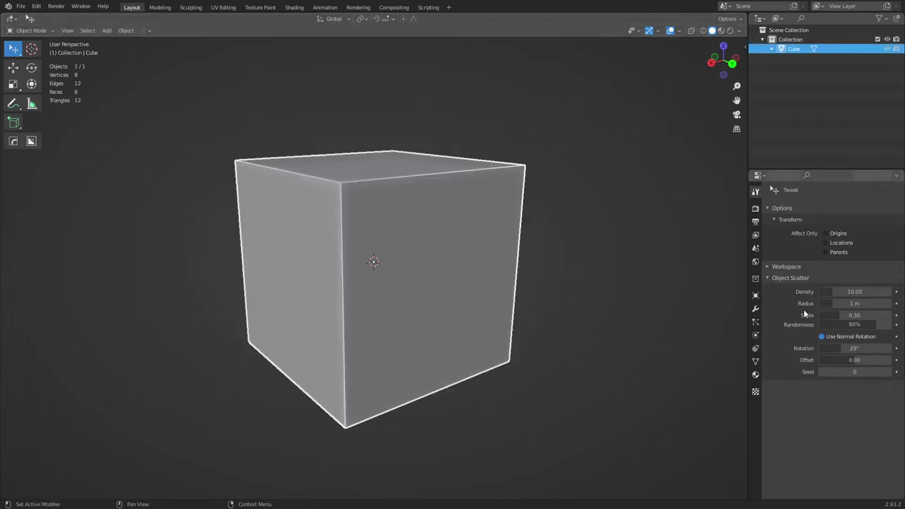
left_click(755, 311)
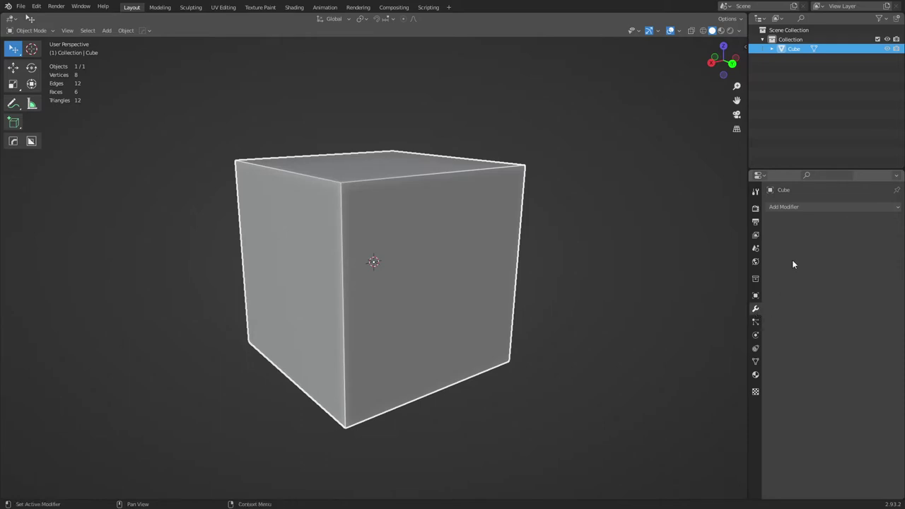
left_click(814, 207)
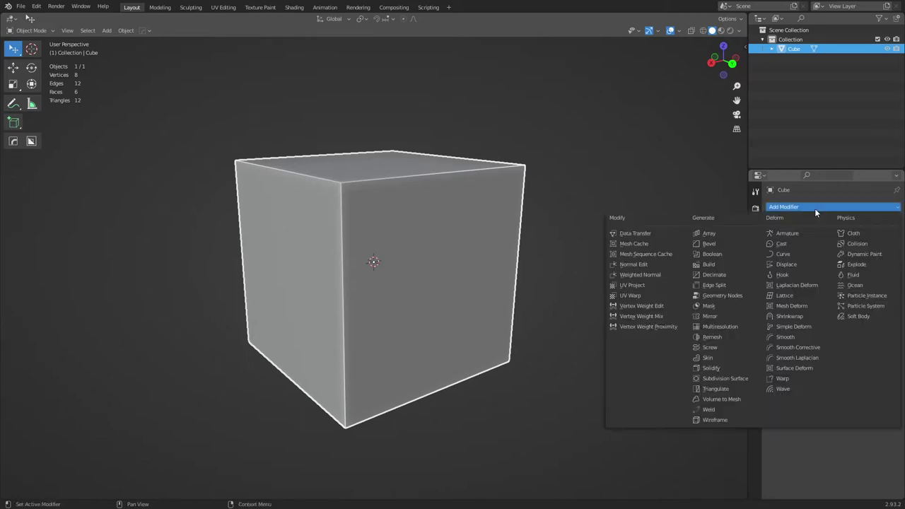
left_click(736, 382)
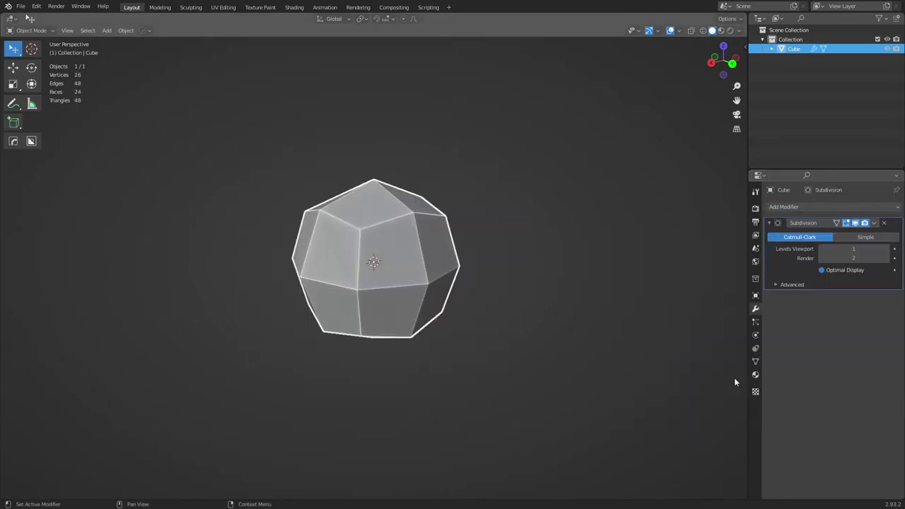
left_click(885, 224)
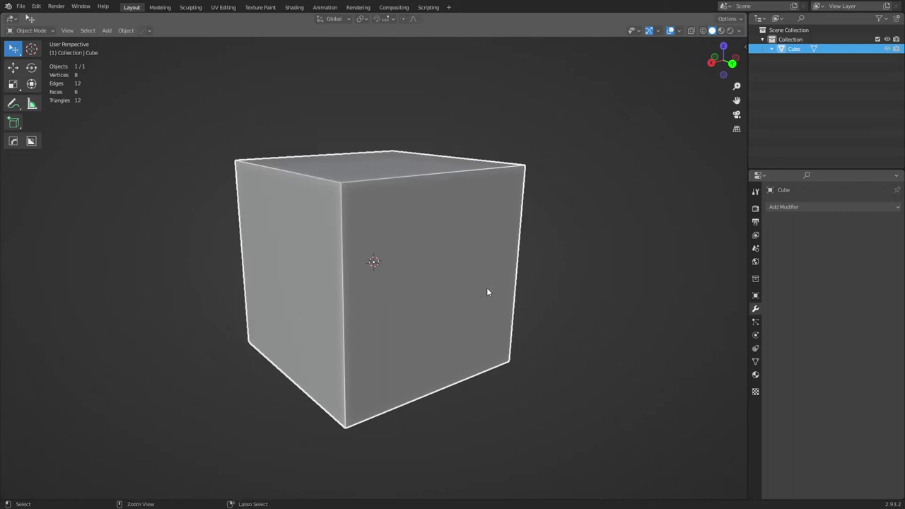
key("ctrl+5")
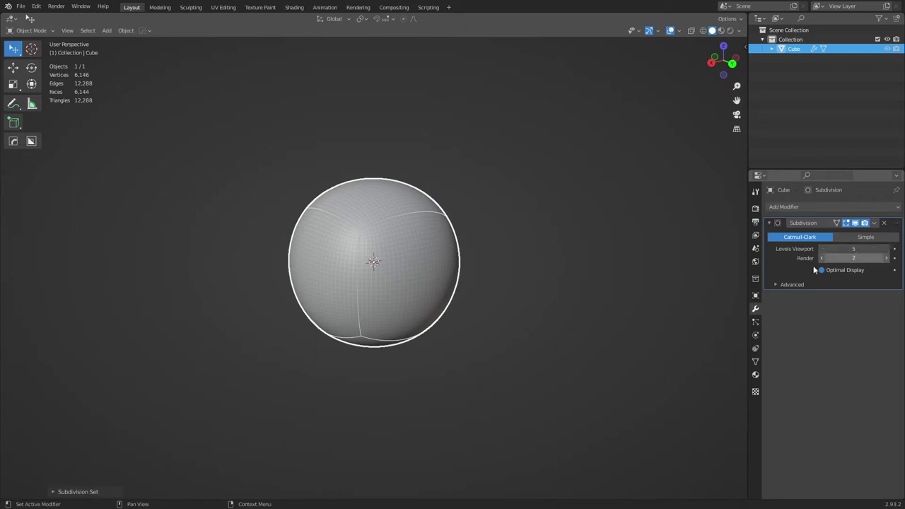
key("ctrl+z")
key("ctrl+1")
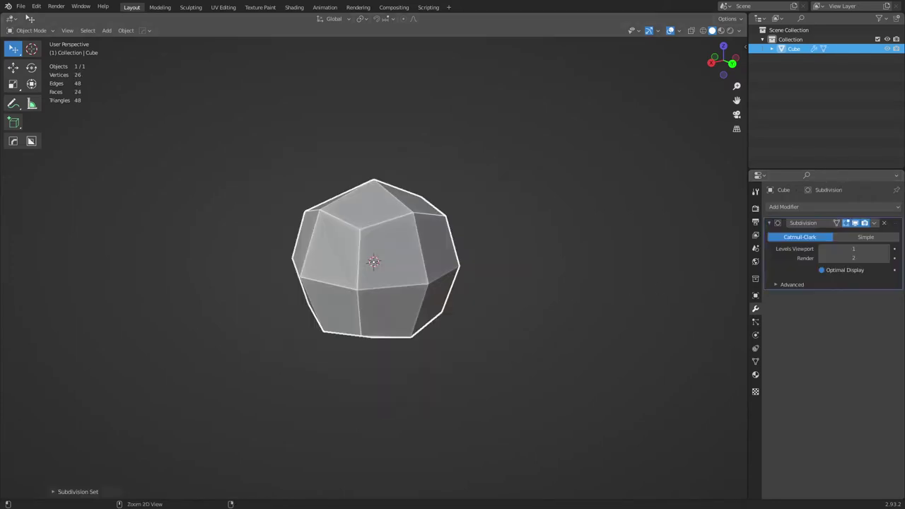
key("ctrl+z")
key("ctrl+2")
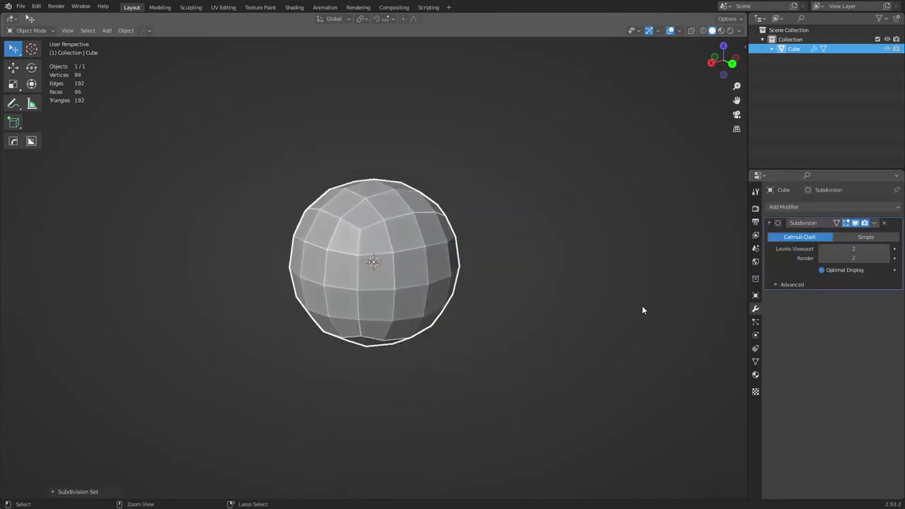
Undo to the plain cube, re-add subdivision with Ctrl+1, and raise viewport levels to 4.
key("ctrl+z")
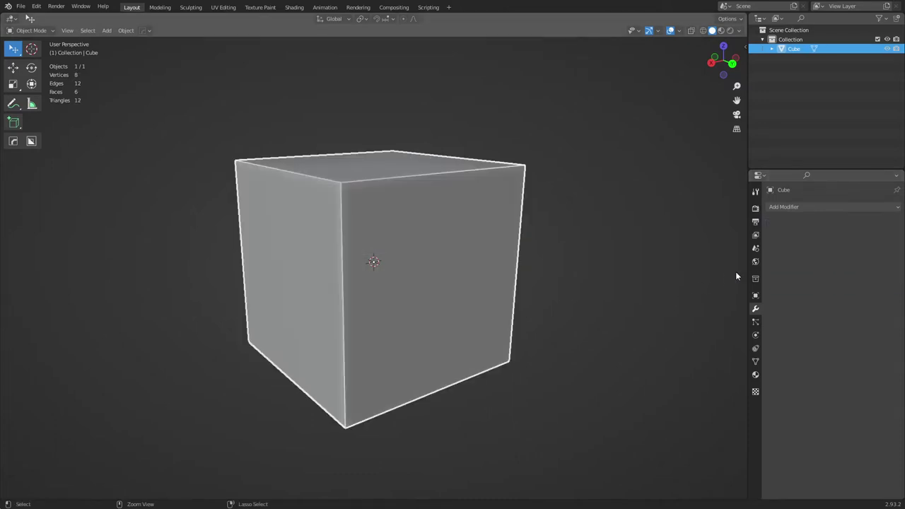
key("ctrl+1")
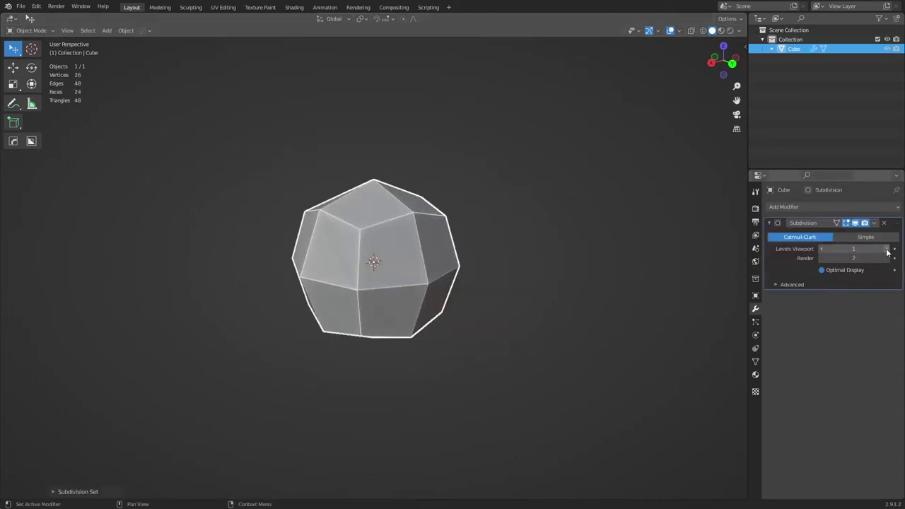
left_click(888, 251)
left_click(888, 251)
left_click(888, 251)
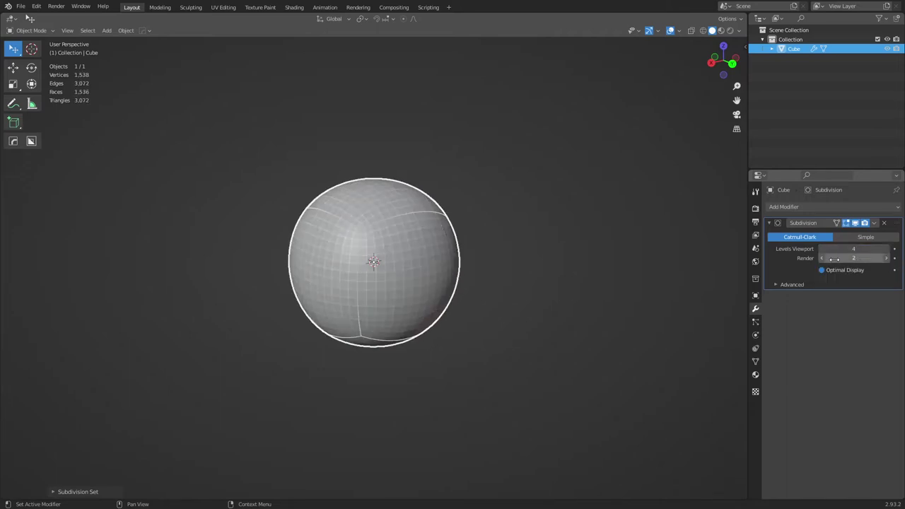
Set the render subdivision level to 4 and deselect the cube.
left_click(870, 258)
type("5")
key("Return")
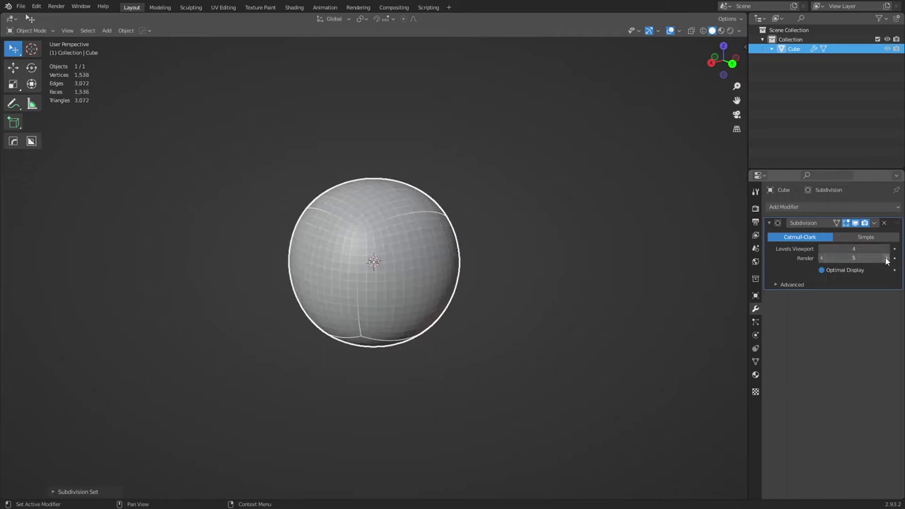
left_click(823, 258)
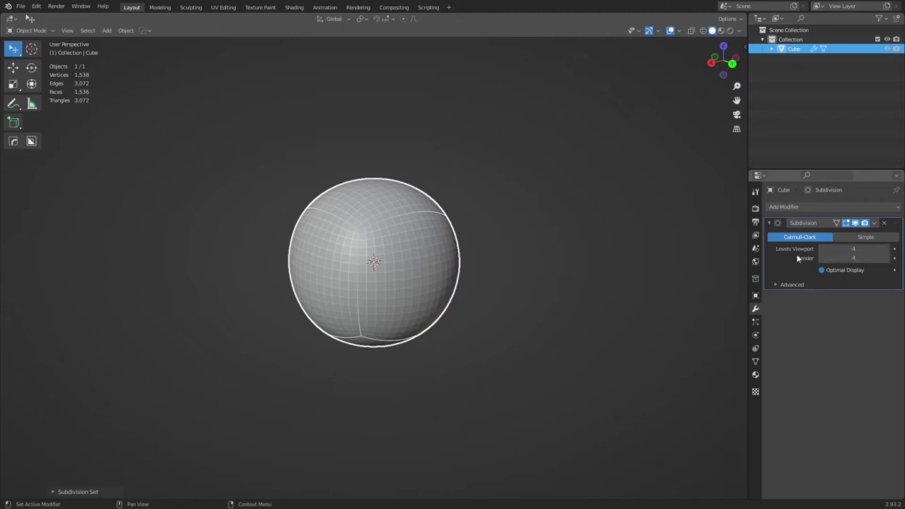
left_click(894, 258)
left_click(894, 258)
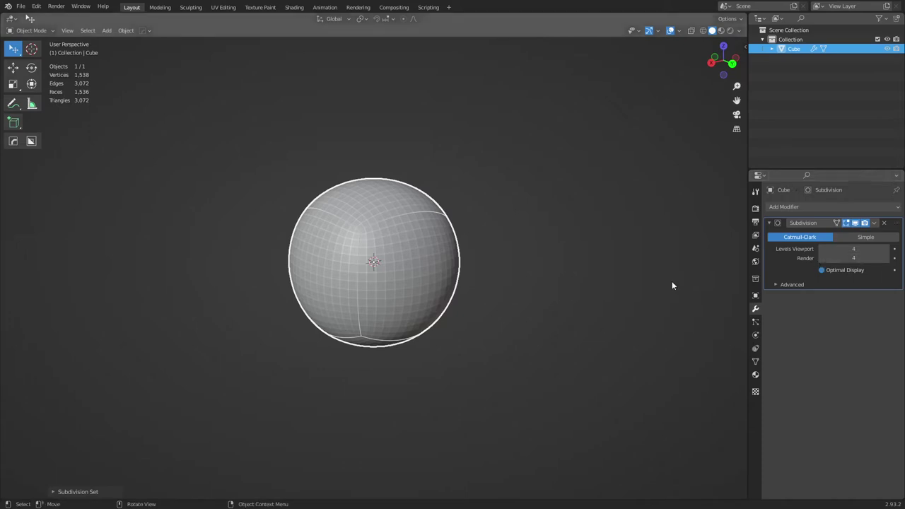
left_click(519, 275)
scroll(520, 275, "up", 3)
Drop viewport and render subdivision levels to 3, then reselect the sphere-shaped cube.
middle_click_drag(518, 292, 523, 315)
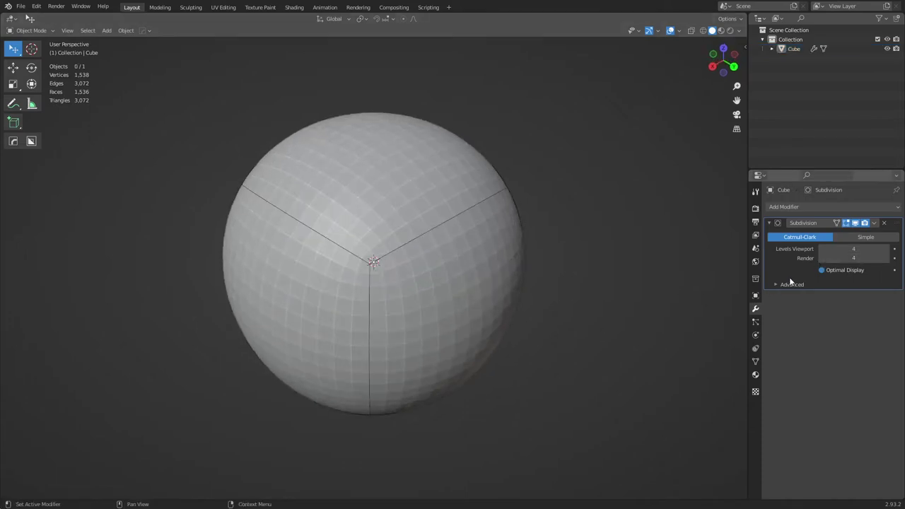
left_click(822, 249)
left_click_drag(849, 258, 824, 259)
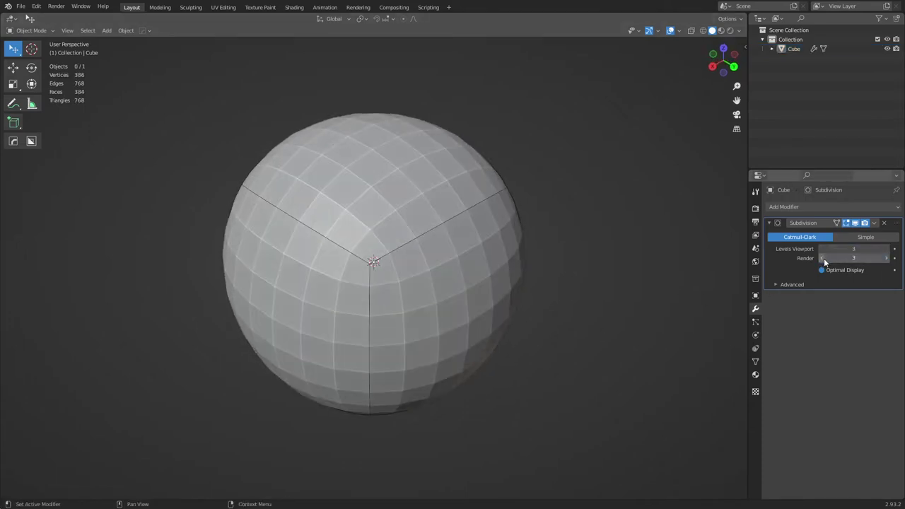
scroll(443, 296, "down", 3)
middle_click_drag(425, 297, 387, 251)
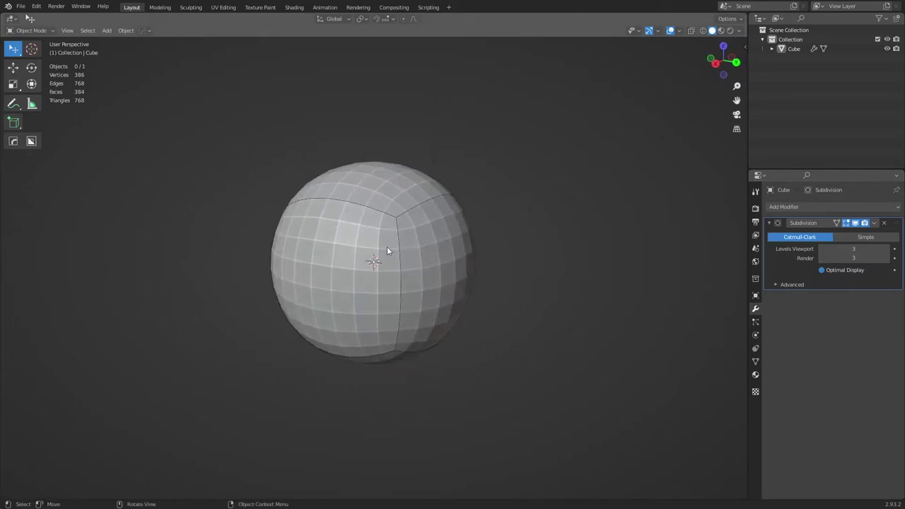
left_click(425, 281)
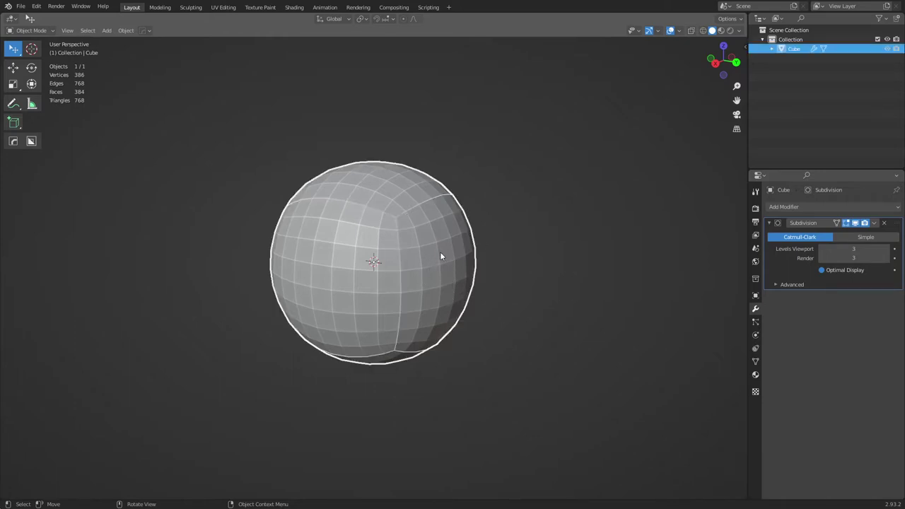
key("ctrl+Tab")
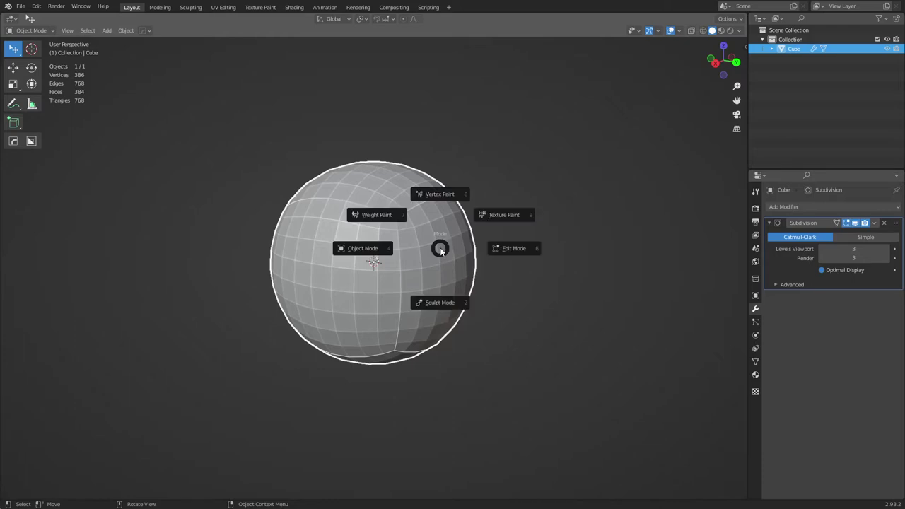
Enter Edit Mode and inspect the eight-vertex box cage, selecting then deselecting its front face.
left_click(502, 249)
left_click(600, 315)
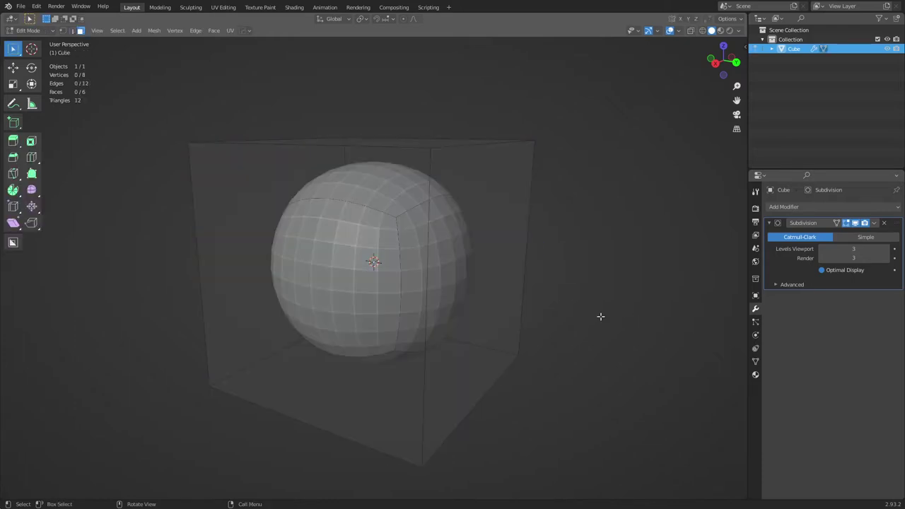
middle_click_drag(479, 268, 393, 214)
left_click(352, 264)
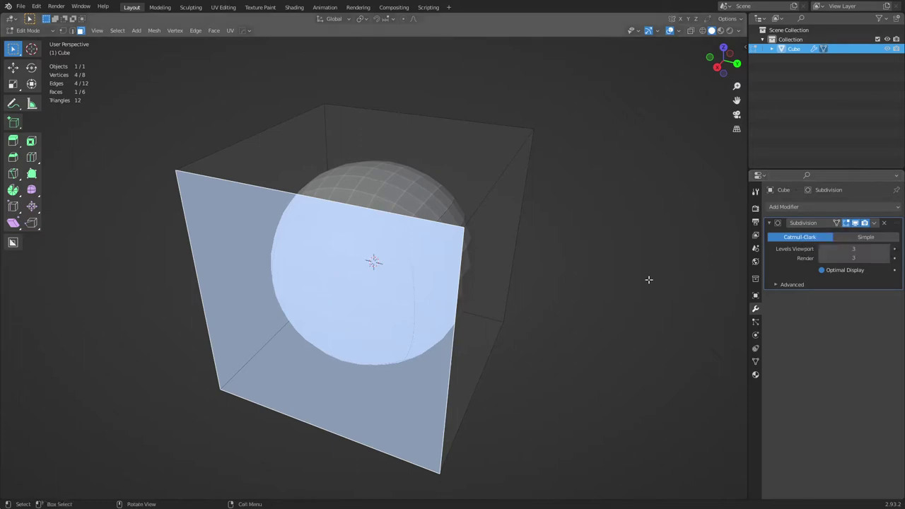
left_click(597, 305)
scroll(597, 305, "up", 2)
middle_click_drag(597, 305, 573, 311)
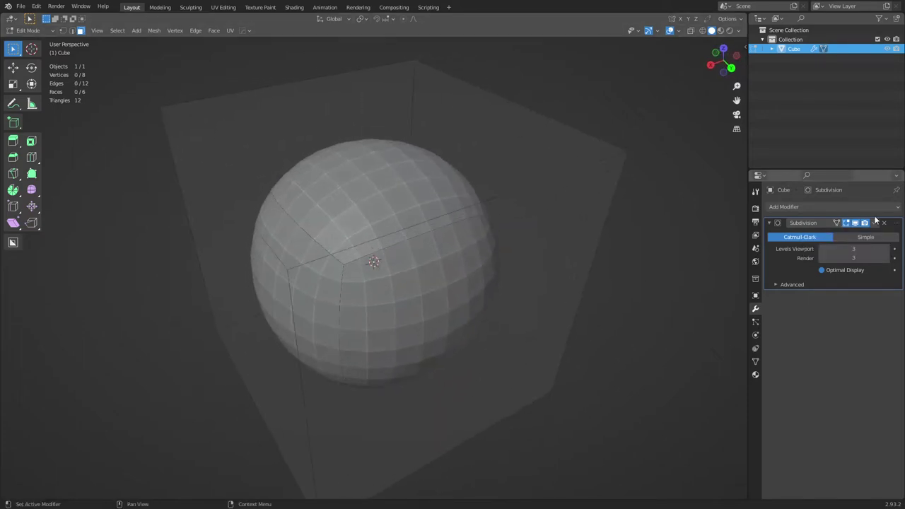
Enable the modifier's On Cage toggle and select the upper-left cage edge in edge mode.
left_click(838, 224)
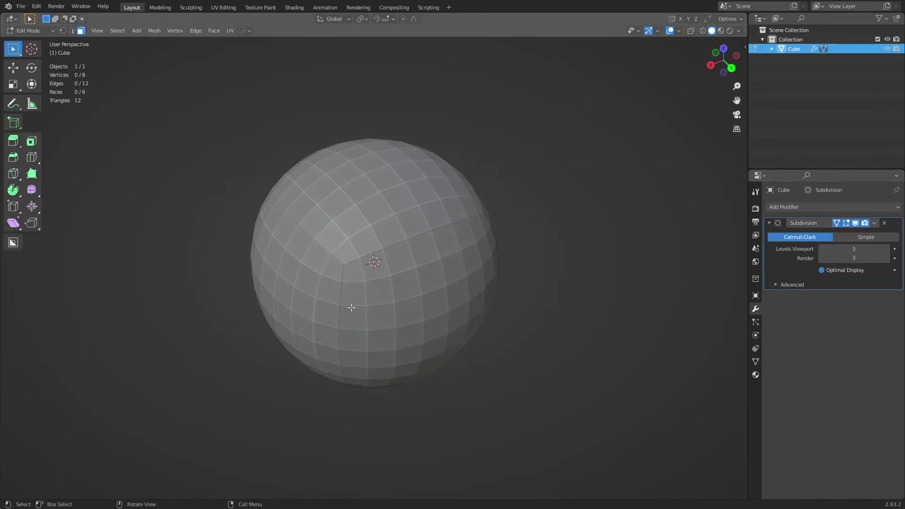
left_click(342, 288)
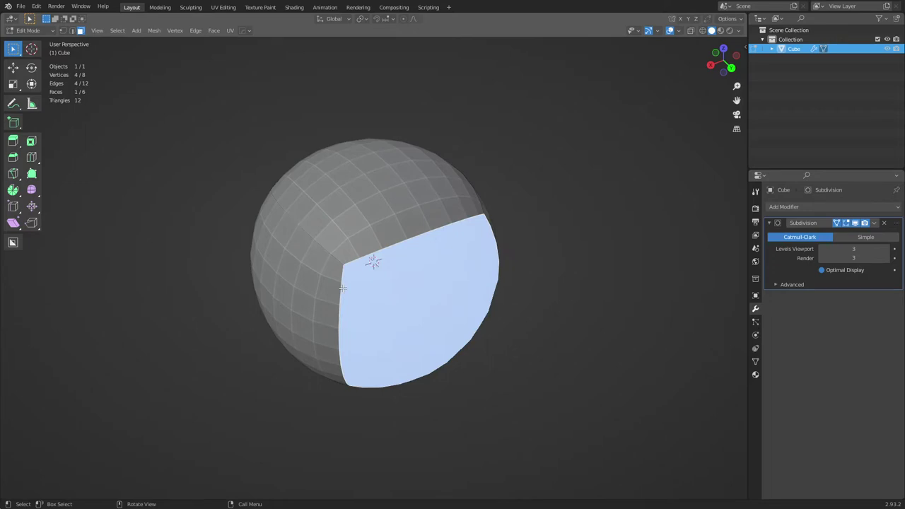
key("2")
left_click(341, 277)
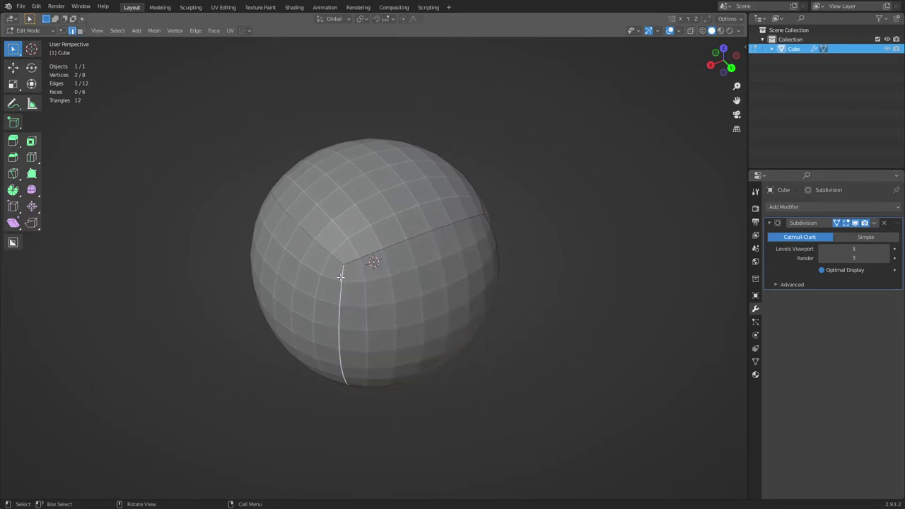
left_click(356, 259)
left_click(345, 253)
Try a Ctrl+B bevel on the selected edge, then cancel it.
middle_click_drag(345, 253, 417, 280)
middle_click_drag(483, 271, 465, 269)
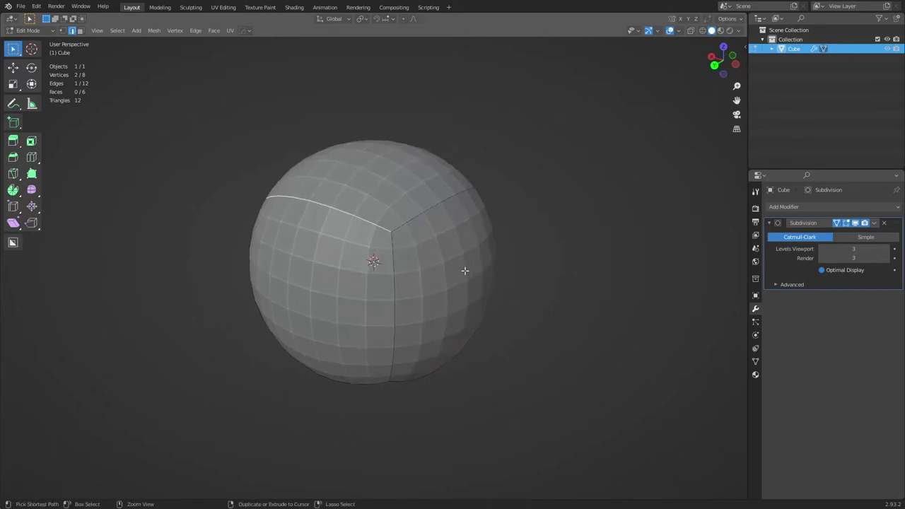
key("ctrl+b")
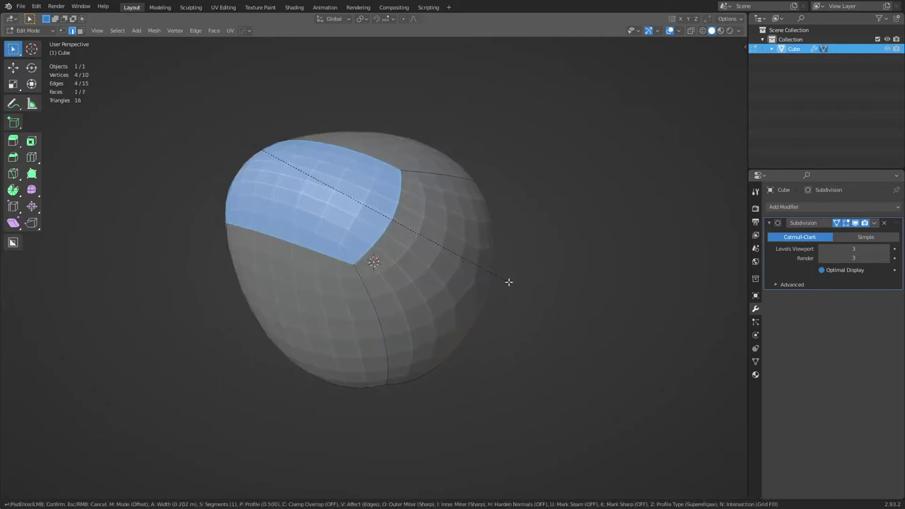
key("Escape")
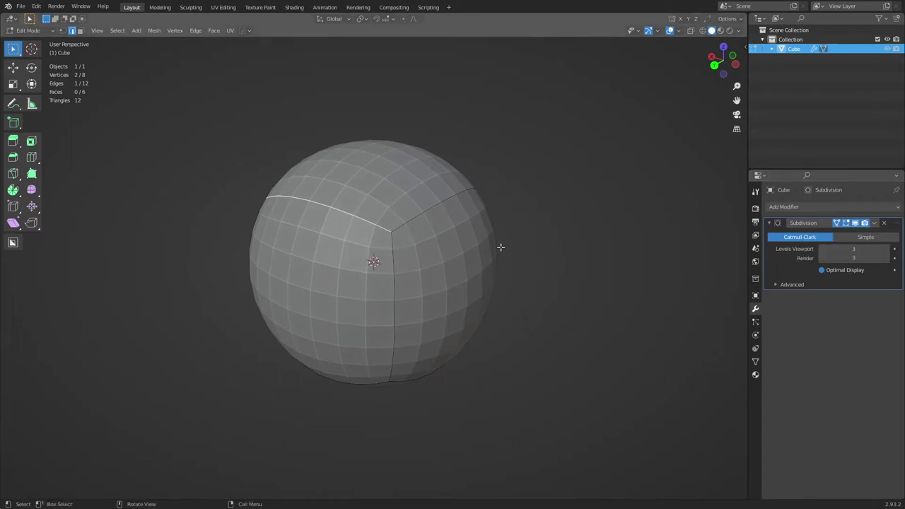
Turn On Cage back off and disable the Subdivision modifier's Edit Mode display.
left_click(837, 224)
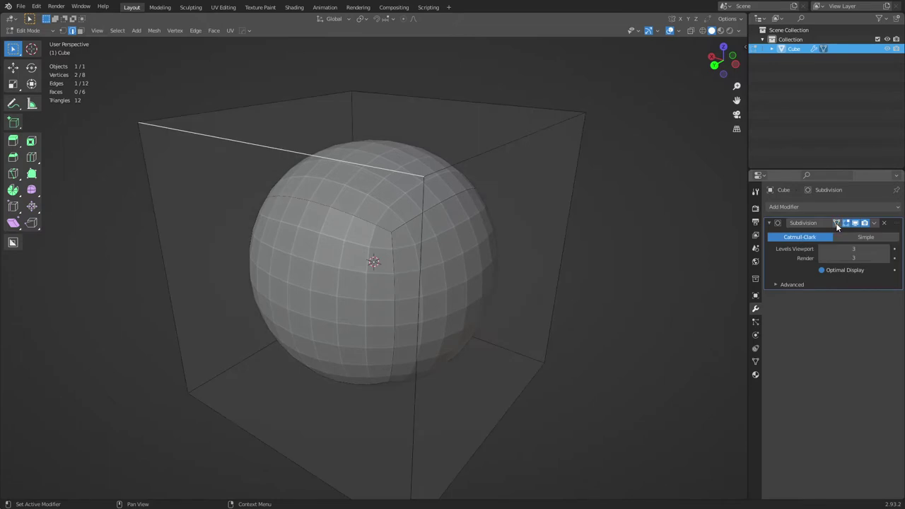
left_click(837, 223)
left_click(837, 222)
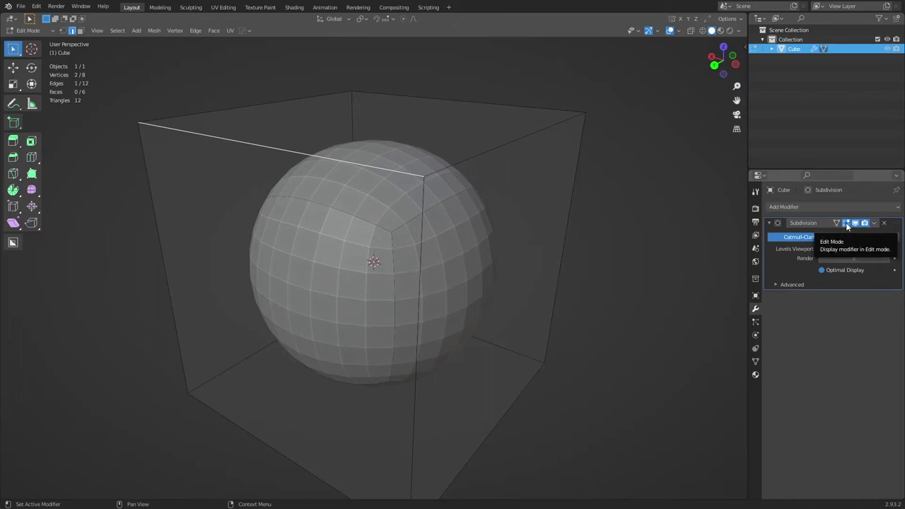
left_click(847, 224)
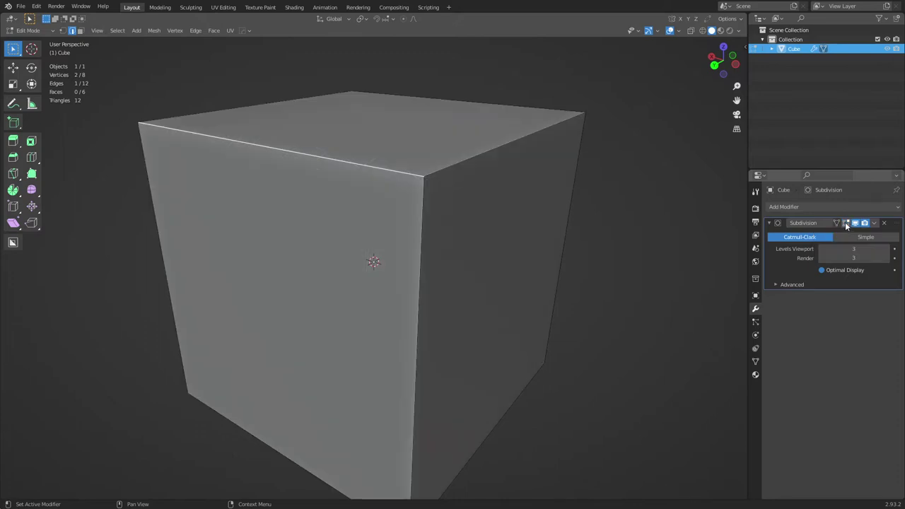
In face select mode pick the front, then top face, and switch to Object Mode.
key("3")
left_click(335, 237)
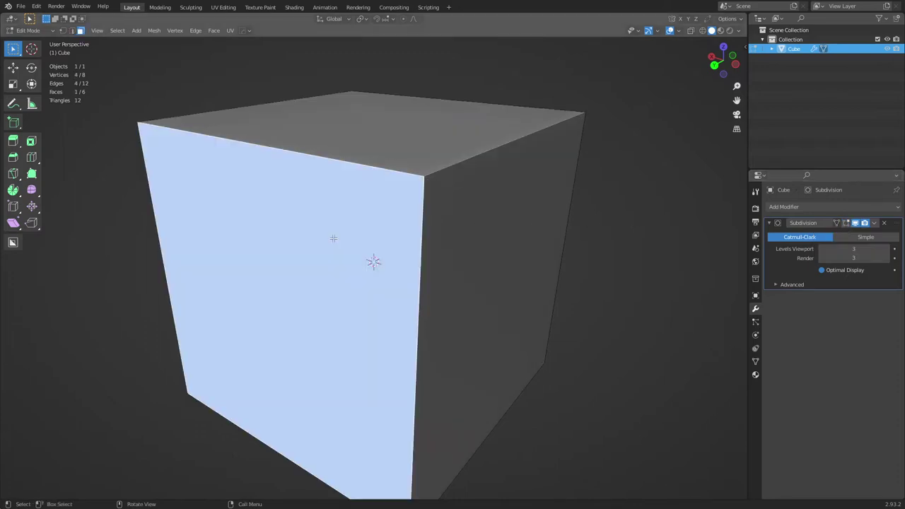
left_click(414, 115)
scroll(475, 222, "down", 5)
middle_click_drag(475, 223, 513, 248)
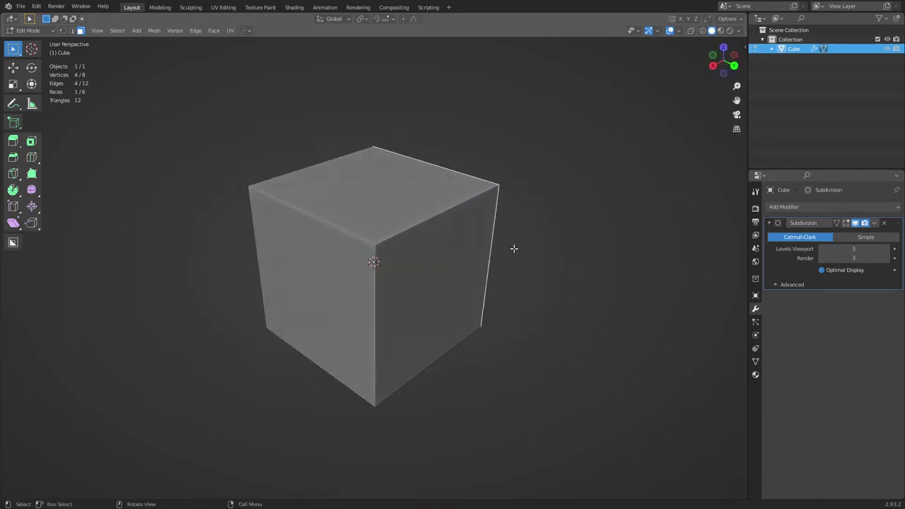
key("ctrl+Tab")
left_click(462, 252)
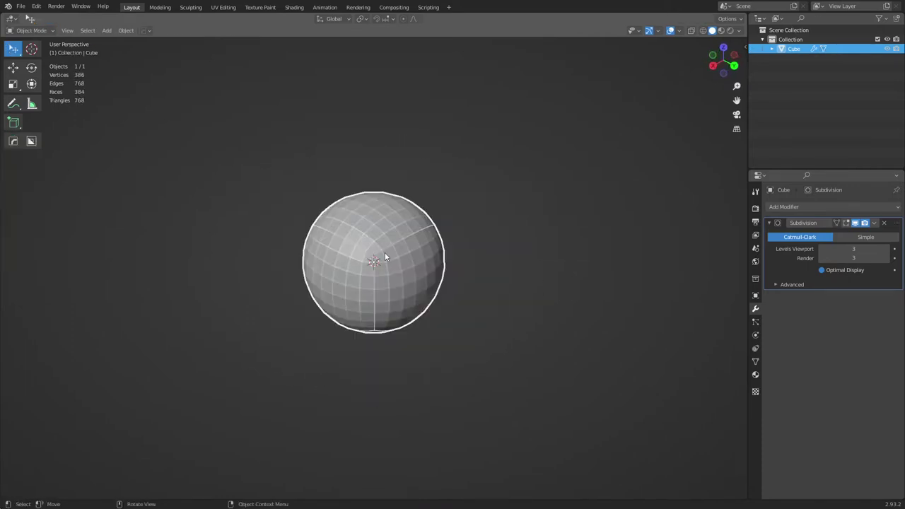
Briefly turn off the modifier's viewport display and return to Edit Mode.
left_click(856, 223)
left_click(856, 223)
key("ctrl+Tab")
left_click(852, 227)
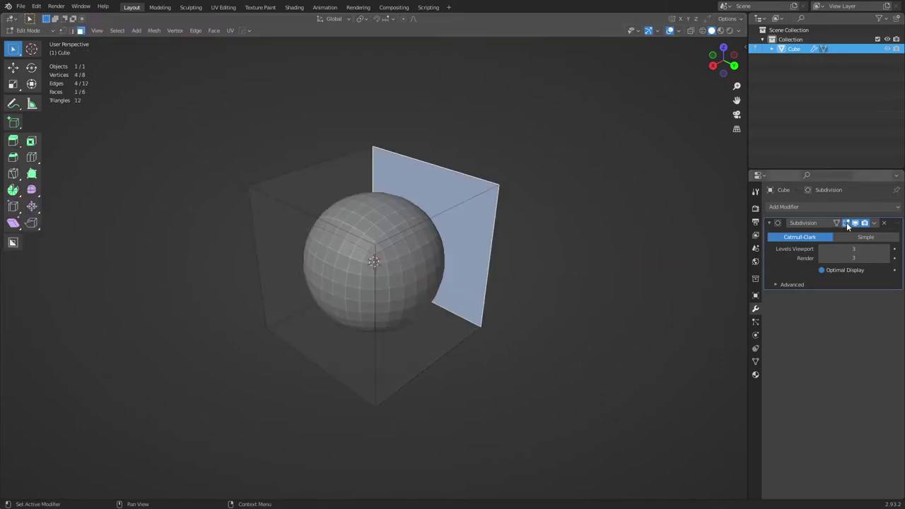
key("ctrl+Tab")
left_click(608, 252)
Toggle the Realtime and Render switches off and on, then select the front-left face in X-ray.
left_click(857, 224)
left_click(856, 224)
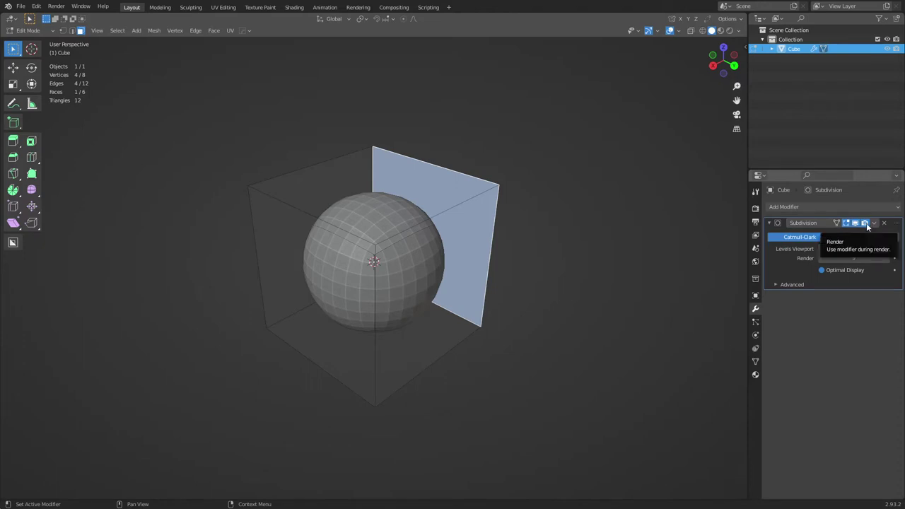
left_click(866, 224)
left_click(866, 224)
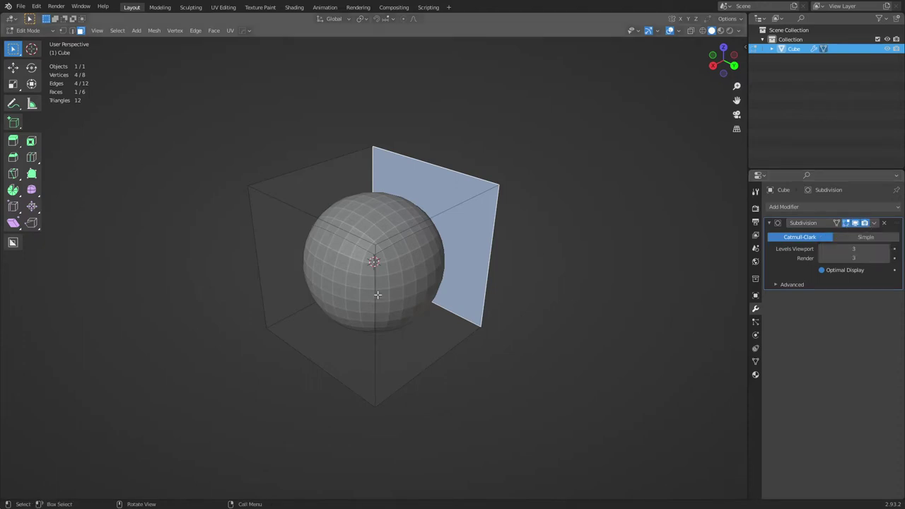
left_click(323, 300)
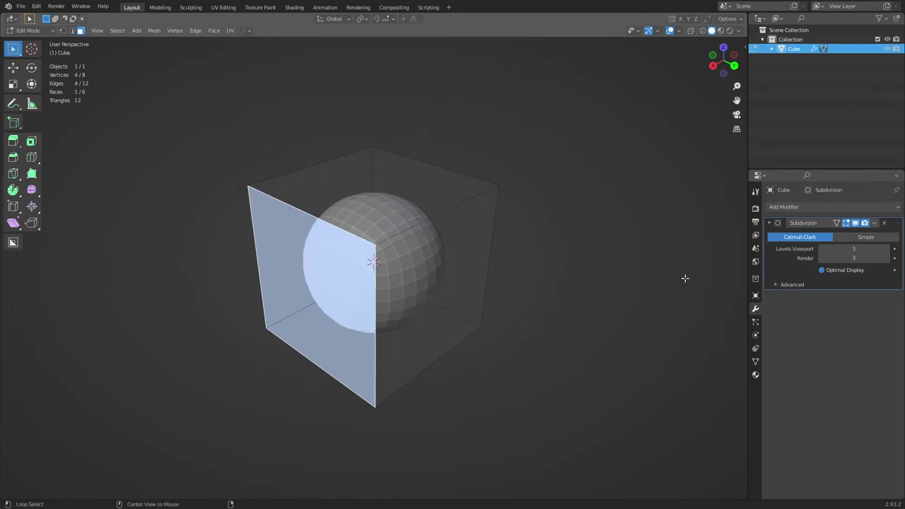
key("alt+z")
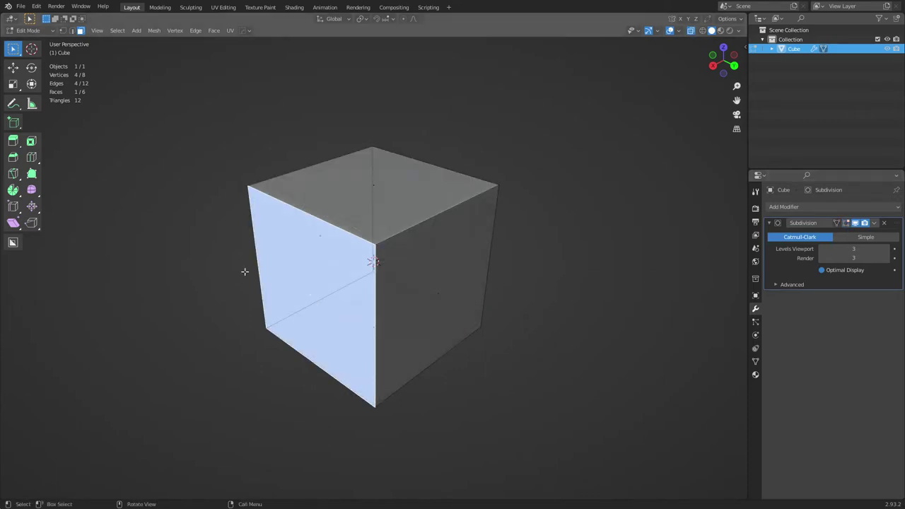
Add the back faces to the selection and delete the four selected faces.
key("alt+z")
left_click(397, 317, "shift")
key("x")
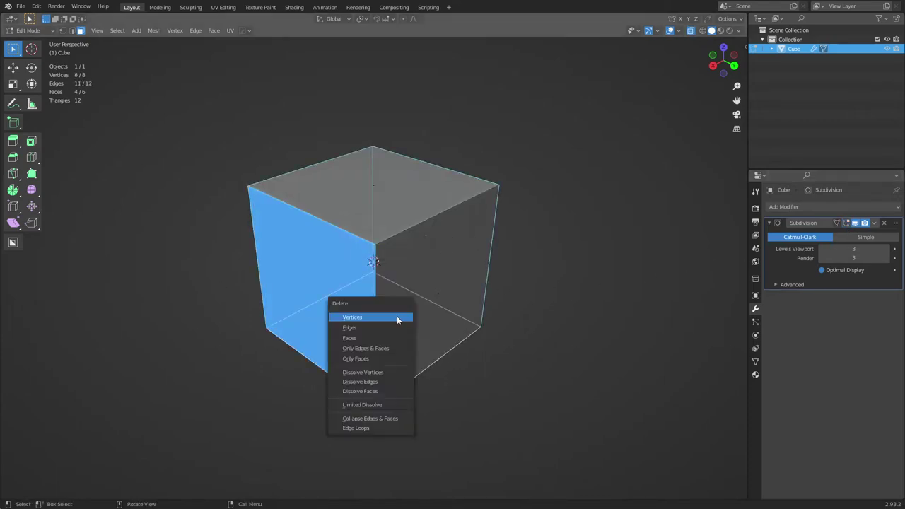
left_click(390, 335)
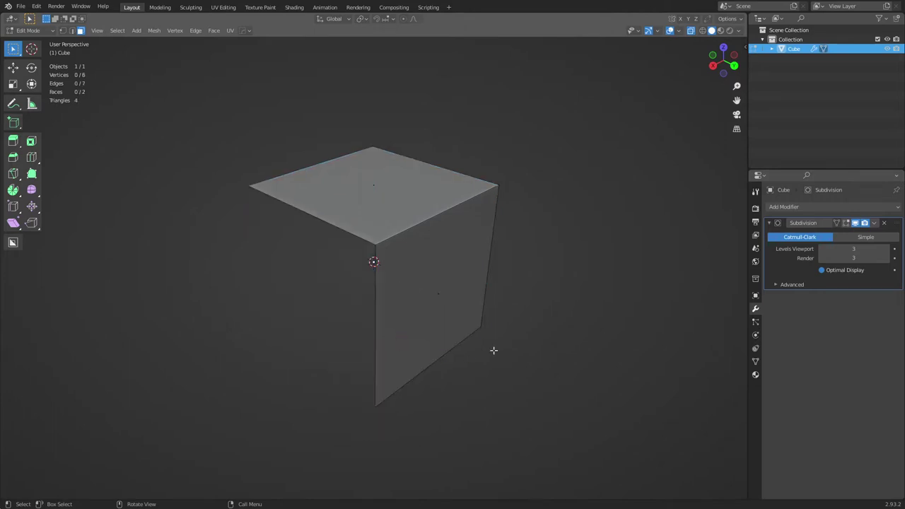
middle_click_drag(469, 301, 511, 300)
Check the curved result in Object Mode, then return to Edit Mode.
key("ctrl+Tab")
left_click(456, 300)
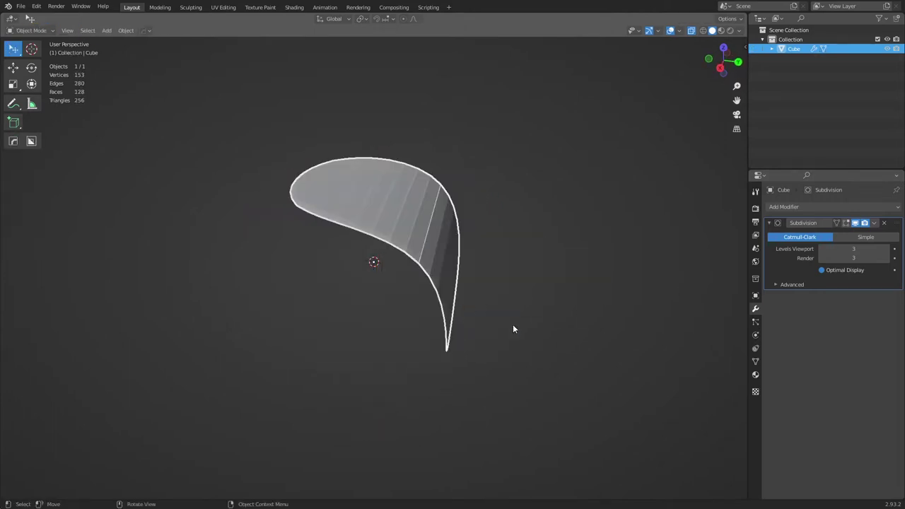
key("ctrl+Tab")
left_click(618, 295)
Select the remaining top face, then the right side face.
middle_click_drag(545, 295, 410, 205)
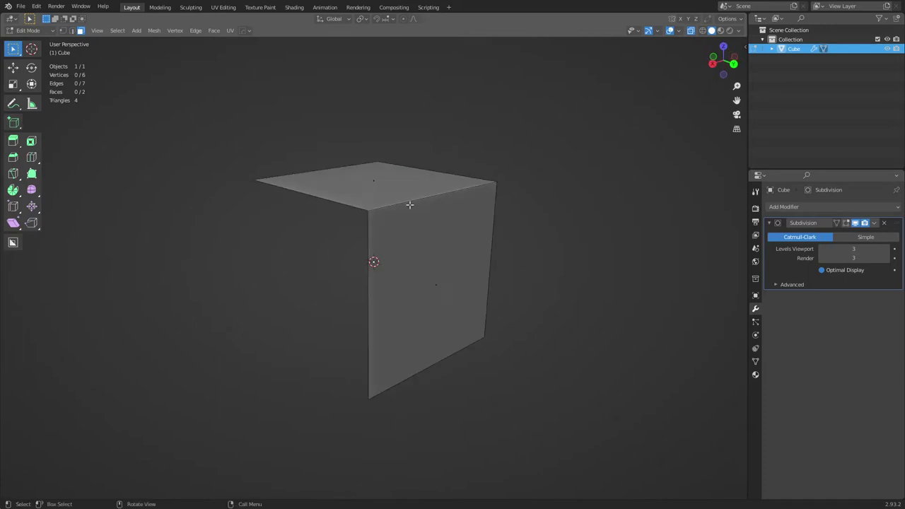
left_click(391, 191)
left_click(436, 266)
left_click(375, 174)
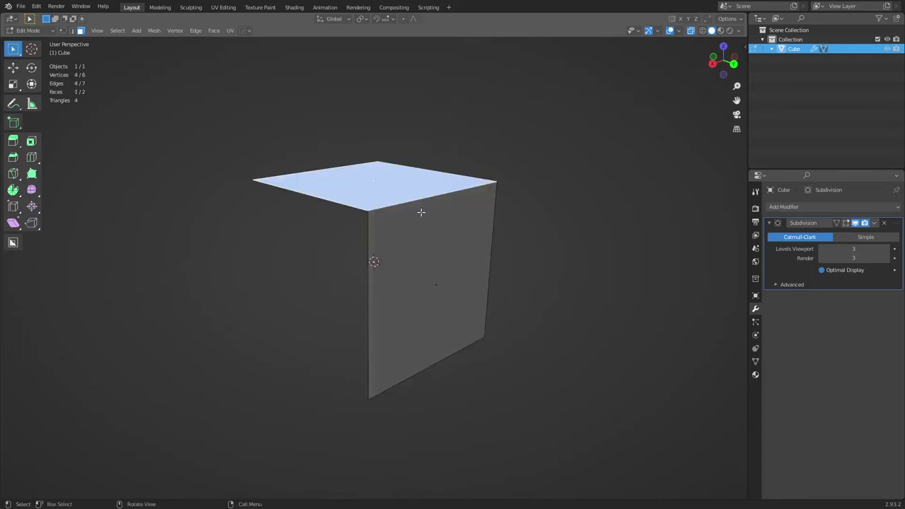
left_click(438, 276, "shift")
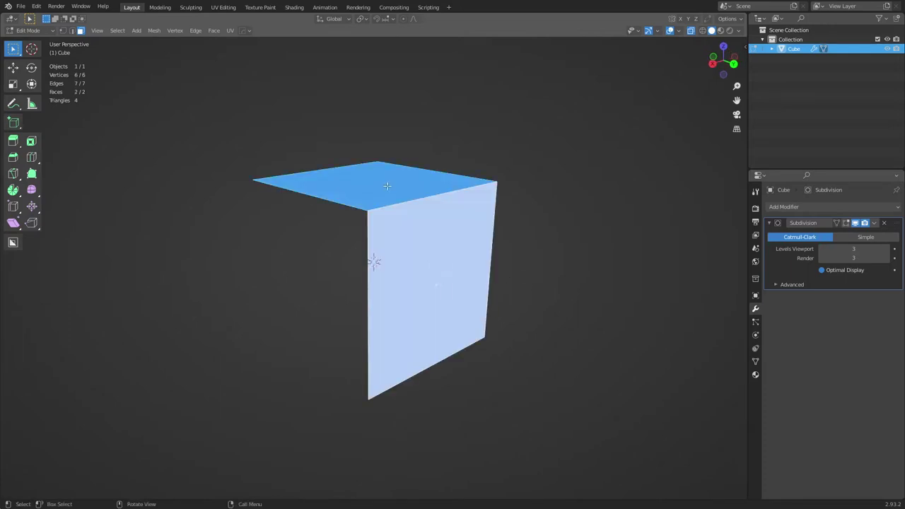
left_click(387, 186)
left_click(438, 287)
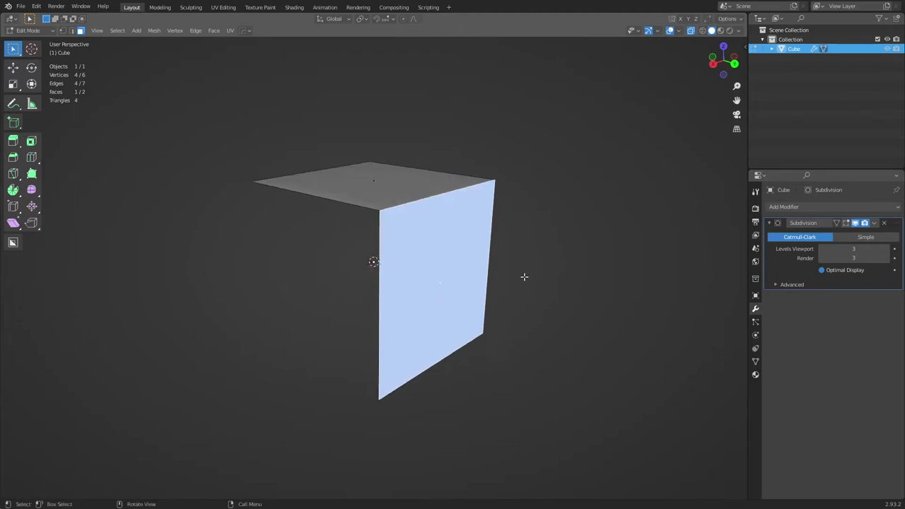
Compare the smoothed two-face sheet between Object and Edit Mode, ending in Object Mode.
key("Tab")
middle_click_drag(480, 286, 528, 321)
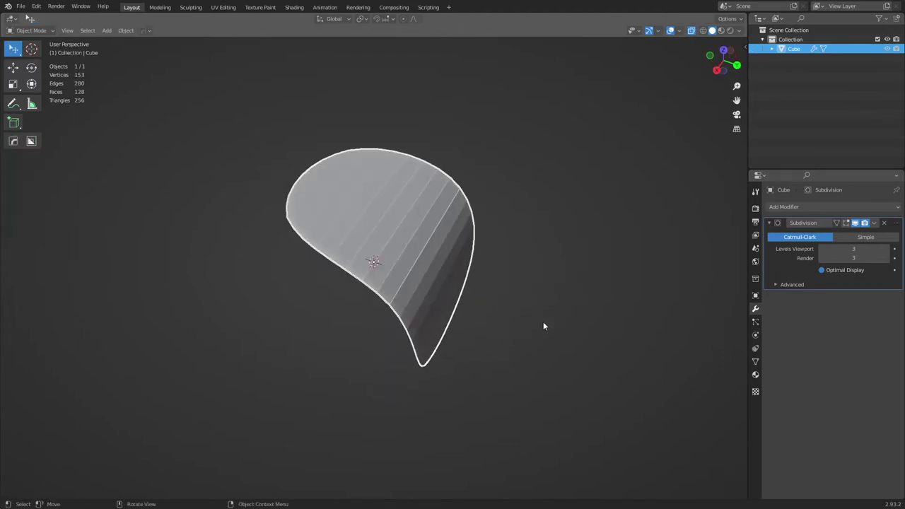
scroll(511, 344, "up", 3)
key("ctrl+Tab")
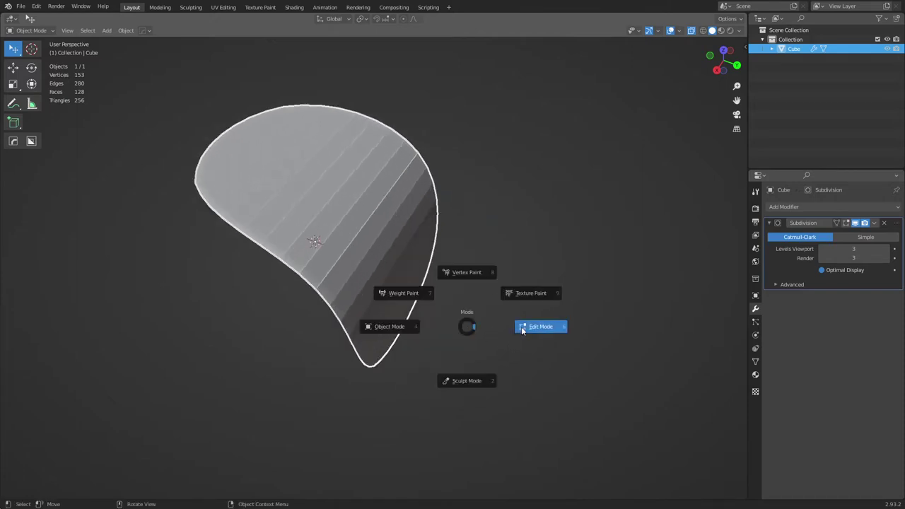
left_click(525, 325)
middle_click_drag(448, 350, 209, 152)
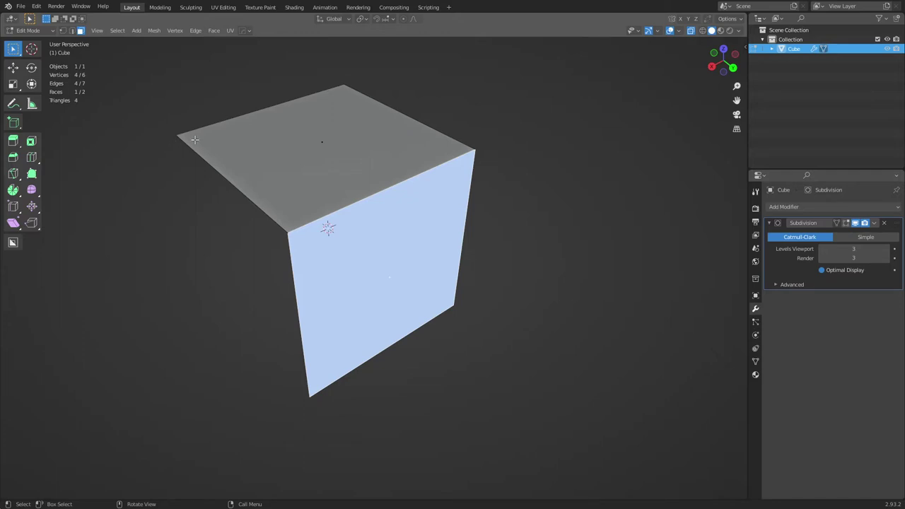
key("ctrl+Tab")
left_click(188, 167)
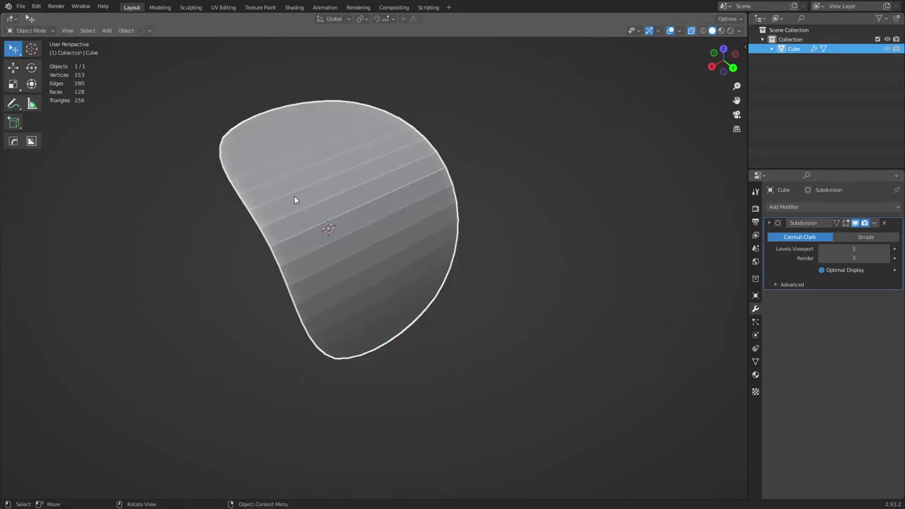
In Edit Mode, add a Ctrl+R loop cut down the middle of the shell.
key("ctrl+Tab")
left_click(375, 203)
key("ctrl+r")
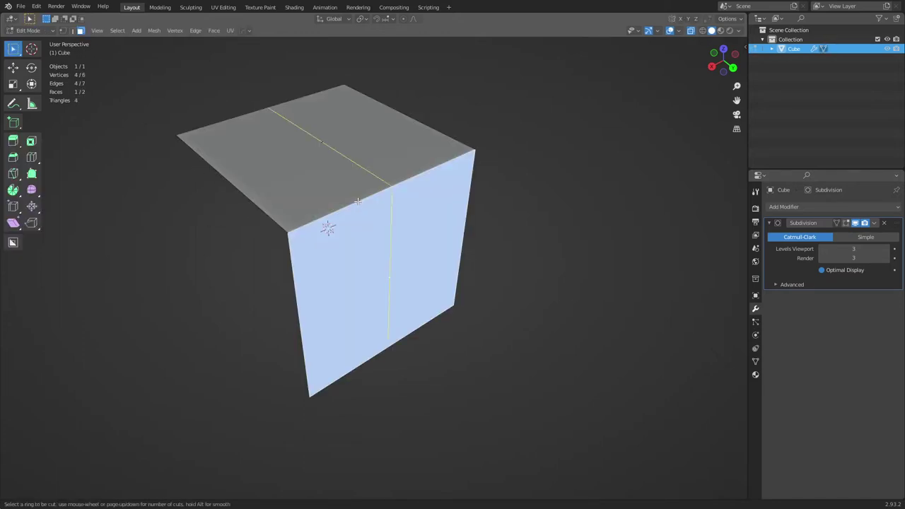
left_click(371, 197)
left_click(371, 197)
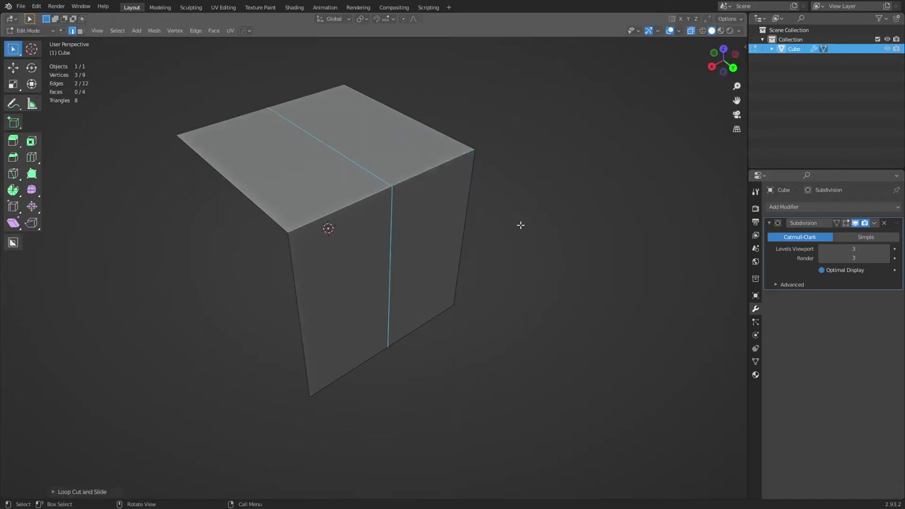
View the seam on the smoothed shell in Object Mode, then go back to Edit Mode.
key("ctrl+Tab")
left_click(468, 226)
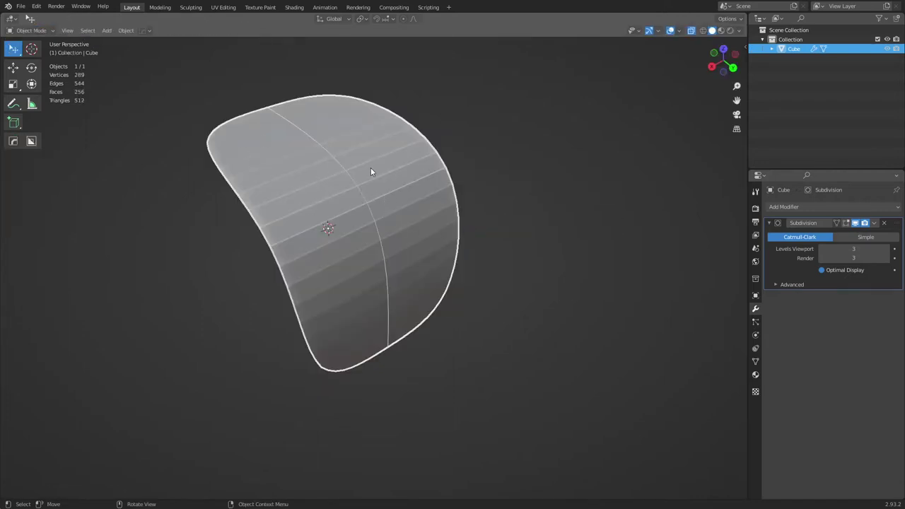
middle_click_drag(388, 238, 352, 209)
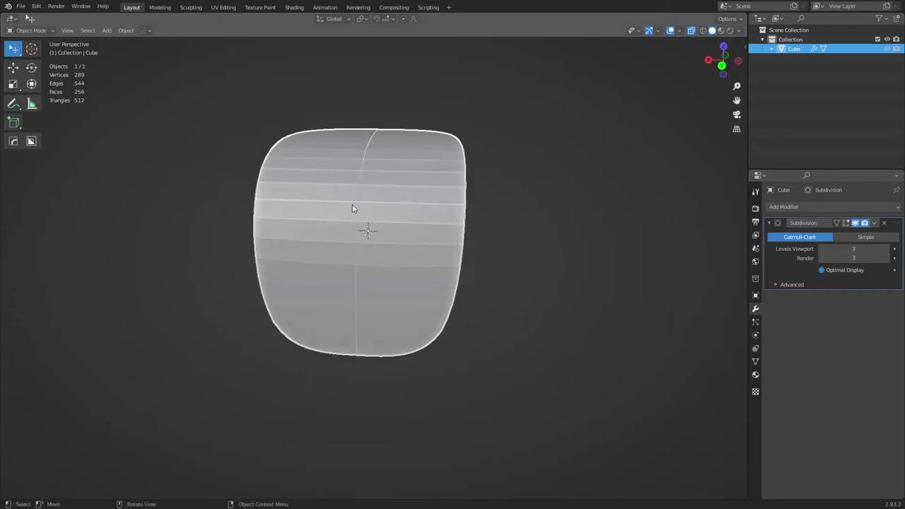
key("ctrl+Tab")
left_click(403, 204)
Move the middle edge loop down along Z into a V, then view the fold in Object Mode.
key("g")
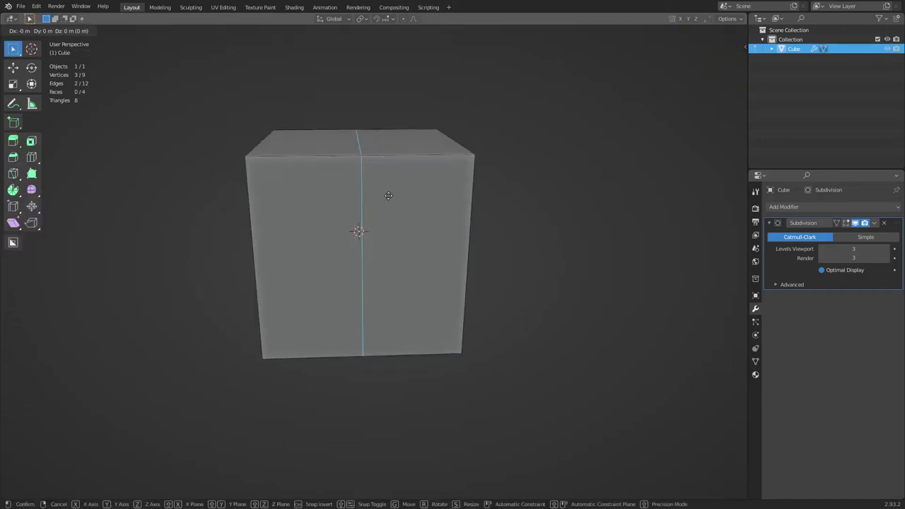
key("z")
left_click(398, 226)
key("ctrl+Tab")
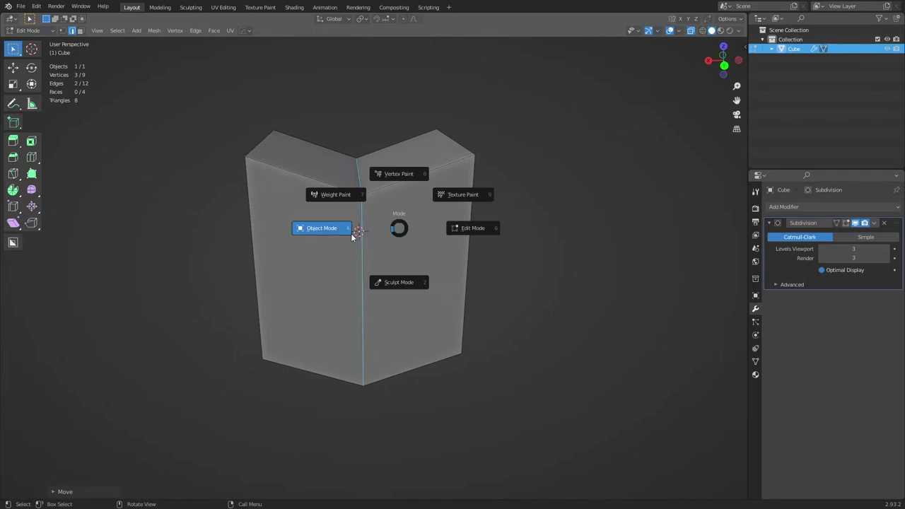
left_click(353, 237)
middle_click_drag(361, 237, 645, 288)
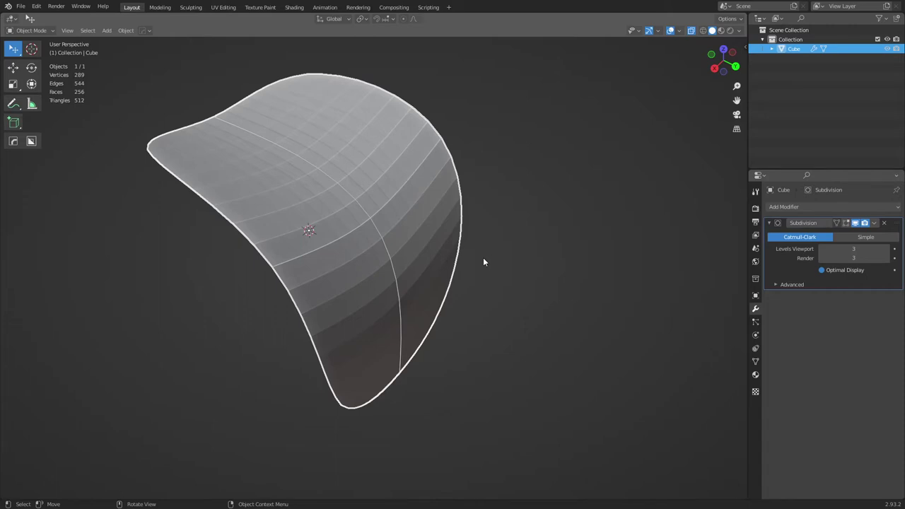
Try viewport level 4, return to 3, then deselect the cube and orbit the shell.
left_click(895, 259)
left_click(895, 259)
scroll(470, 281, "down", 3)
scroll(495, 283, "up", 2)
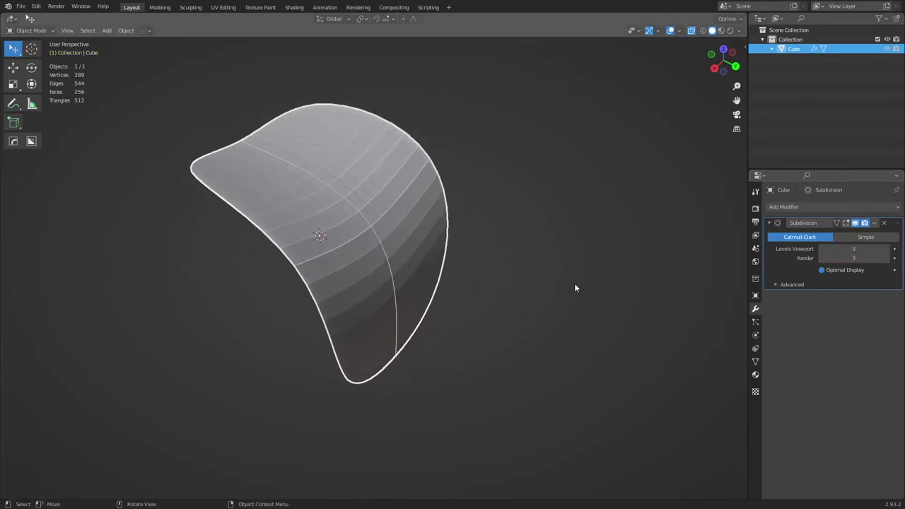
left_click(886, 249)
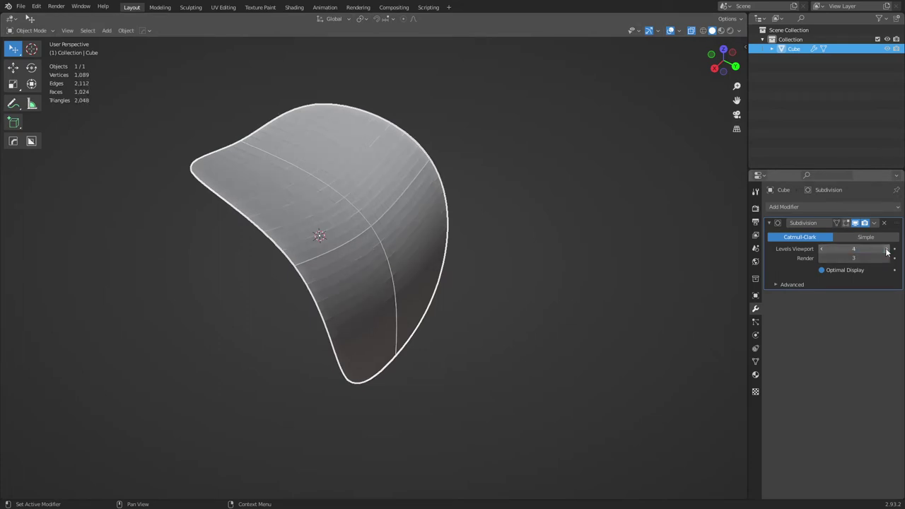
left_click(821, 250)
left_click(562, 281)
middle_click_drag(508, 273, 435, 292)
scroll(502, 274, "down", 8)
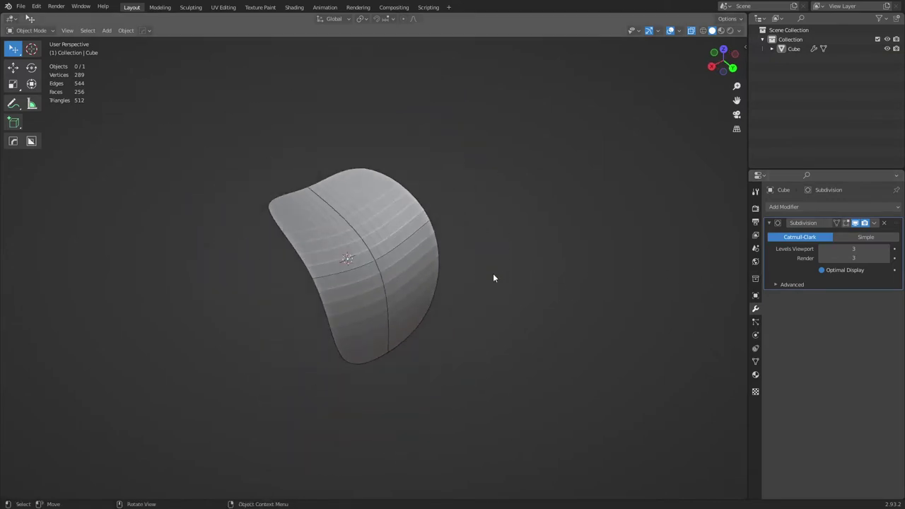
scroll(486, 293, "up", 4)
scroll(463, 259, "up", 8)
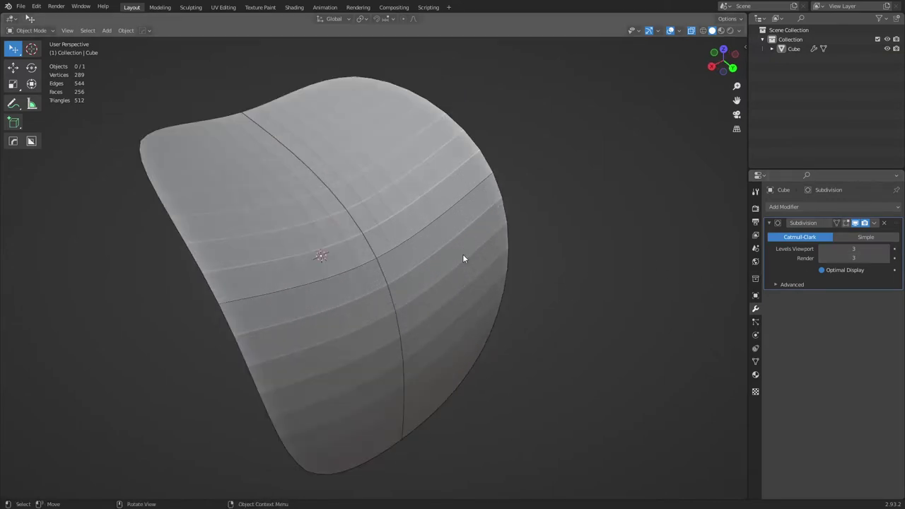
Step the viewport subdivision level up to 6, down to 2, then back to 4.
left_click(890, 249)
left_click(890, 249)
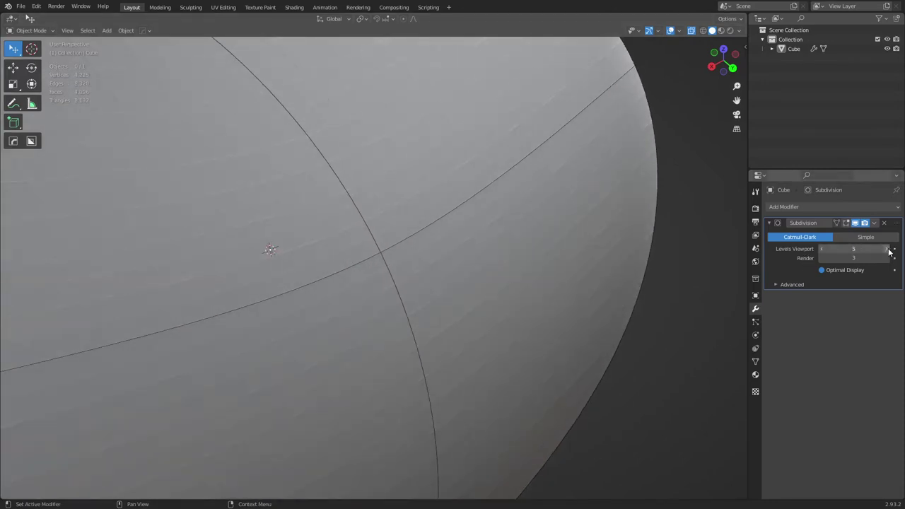
left_click(890, 249)
scroll(538, 296, "down", 10)
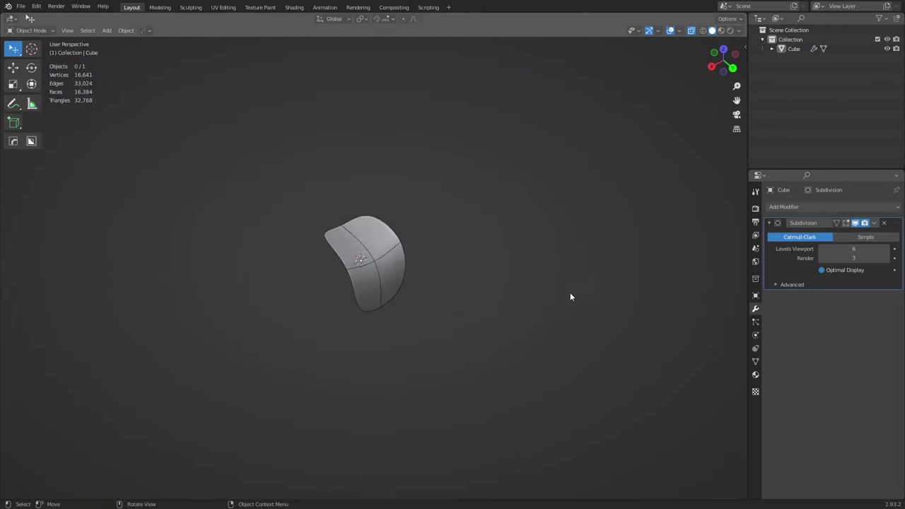
scroll(571, 296, "down", 2)
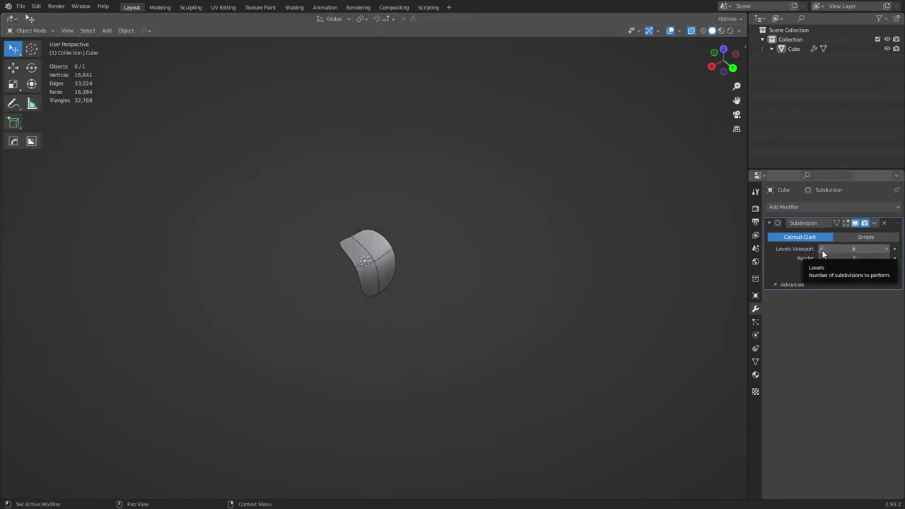
left_click(823, 249)
left_click(822, 249)
left_click(822, 249)
left_click(823, 249)
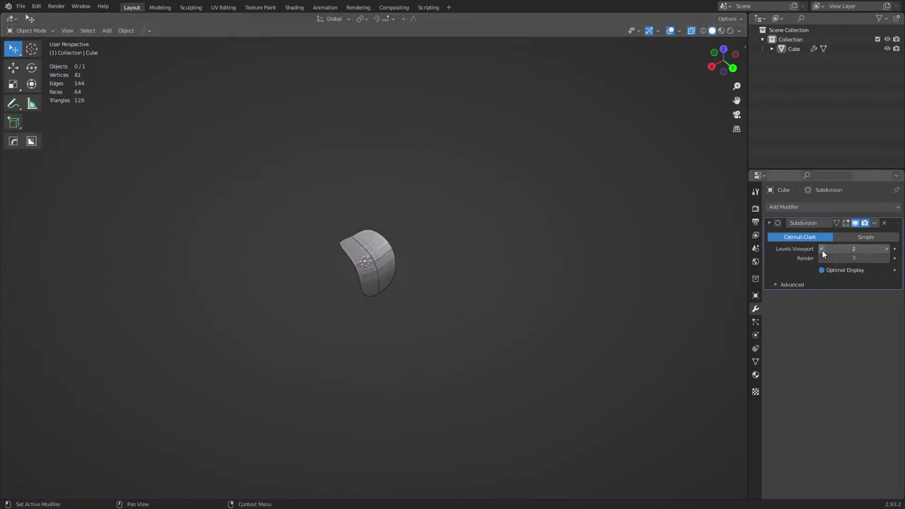
left_click(886, 249)
left_click(886, 249)
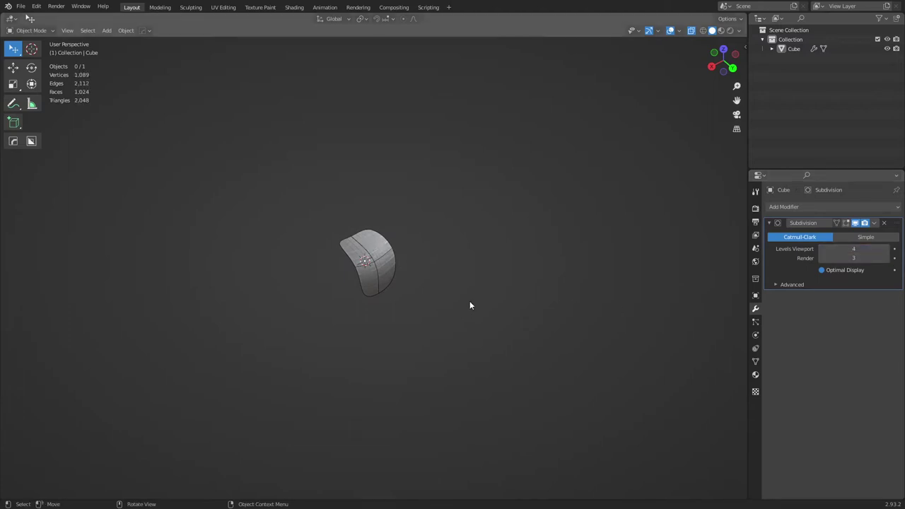
scroll(480, 288, "down", 8)
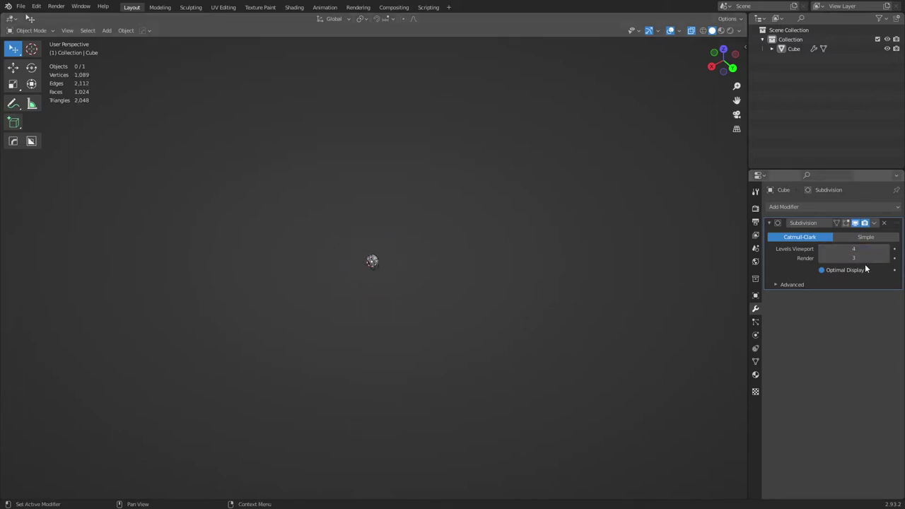
Drop viewport levels to 0, raise to 5, and orbit to view the smoothed shell from the front.
mouse_move(822, 250)
left_mouse_down()
mouse_move(793, 249)
mouse_move(821, 246)
left_mouse_up()
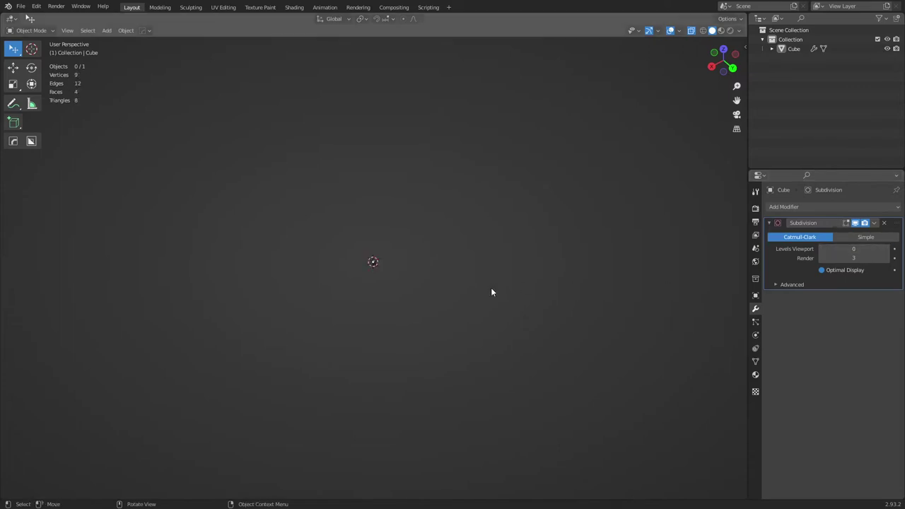
scroll(492, 292, "up", 8)
left_click(887, 249)
left_click(886, 249)
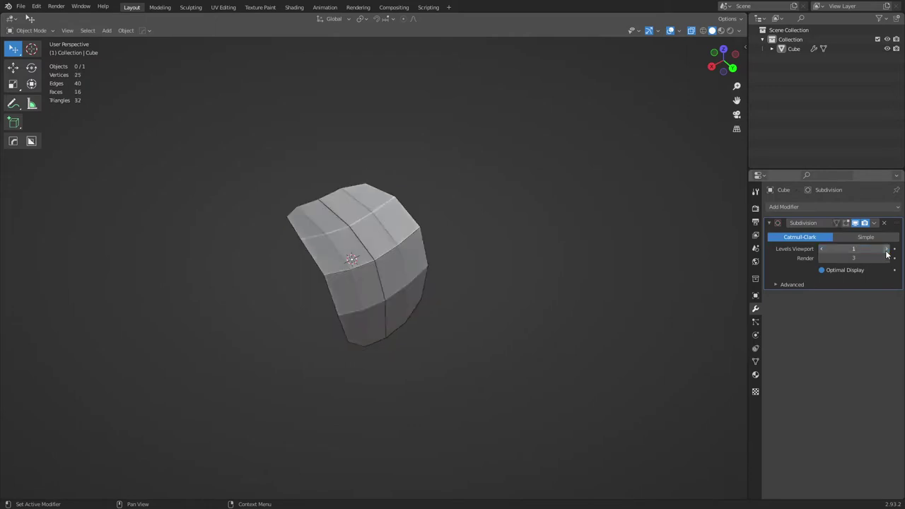
left_click(886, 249)
left_click(886, 249)
left_click(886, 250)
scroll(512, 283, "up", 4)
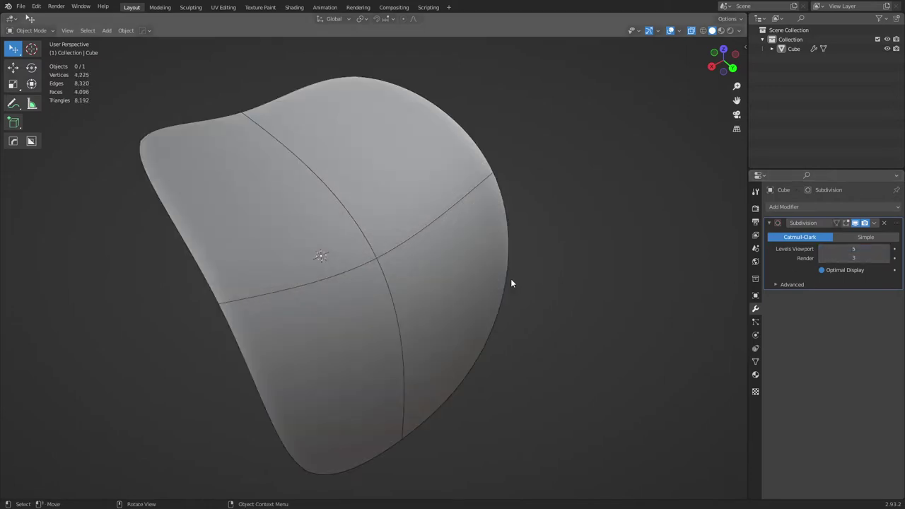
middle_click_drag(429, 305, 399, 308)
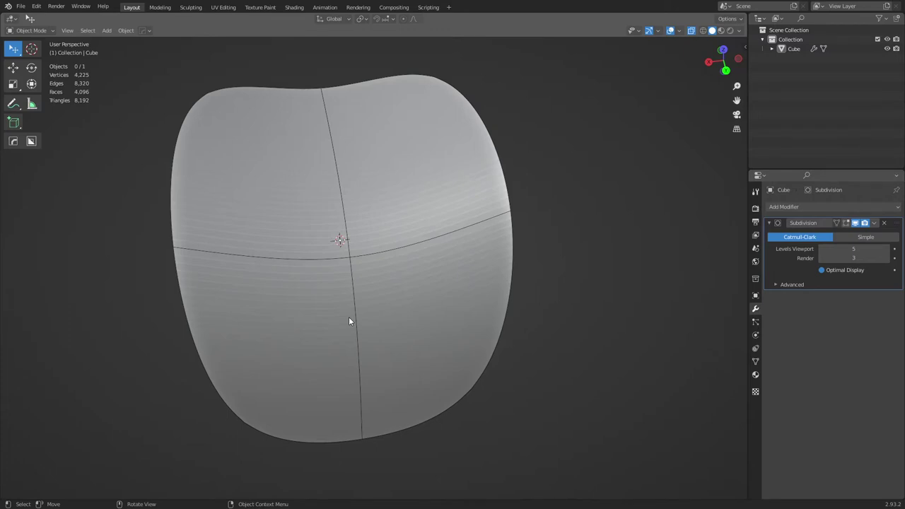
middle_click_drag(349, 322, 373, 207)
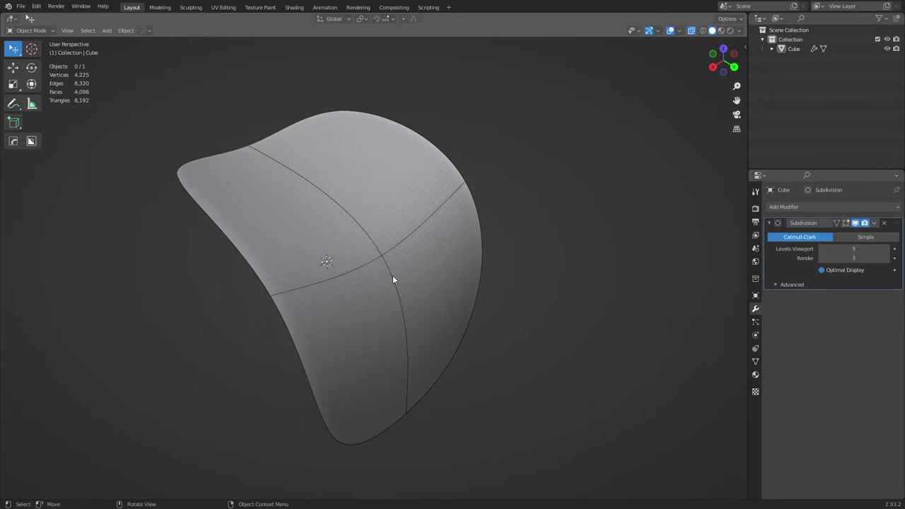
Toggle between Edit and Object Mode to compare the cage with the smoothed shell.
key("ctrl+Tab")
left_click(491, 262)
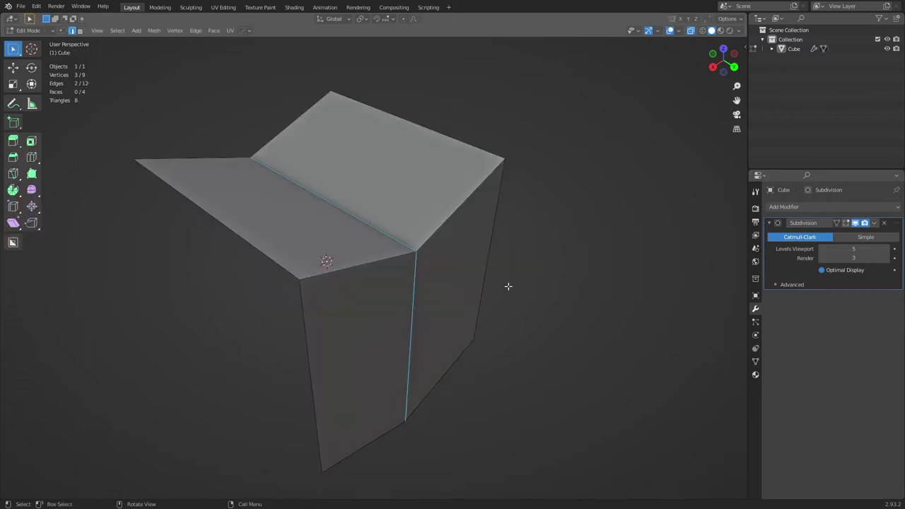
middle_click_drag(728, 293, 657, 311)
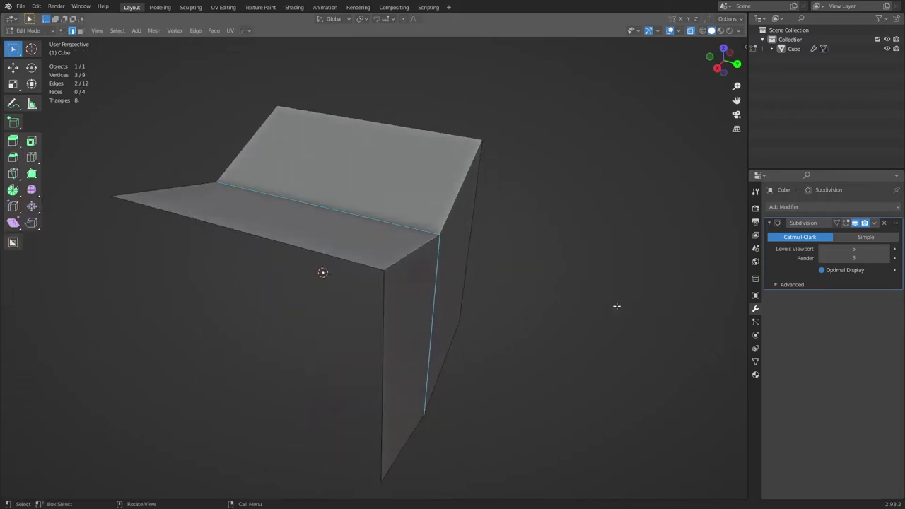
key("ctrl+Tab")
left_click(497, 288)
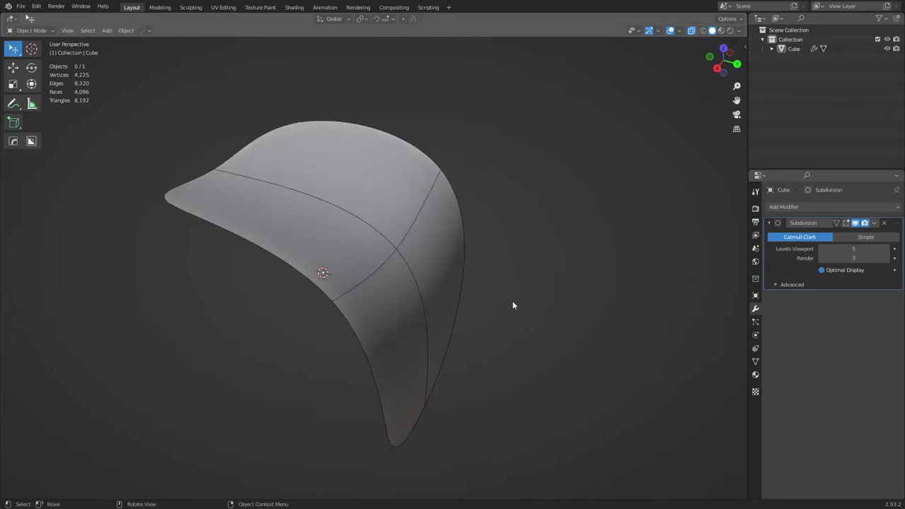
mouse_move(512, 305)
middle_mouse_down()
mouse_move(550, 299)
mouse_move(528, 297)
middle_mouse_up()
key("ctrl+Tab")
left_click(529, 291)
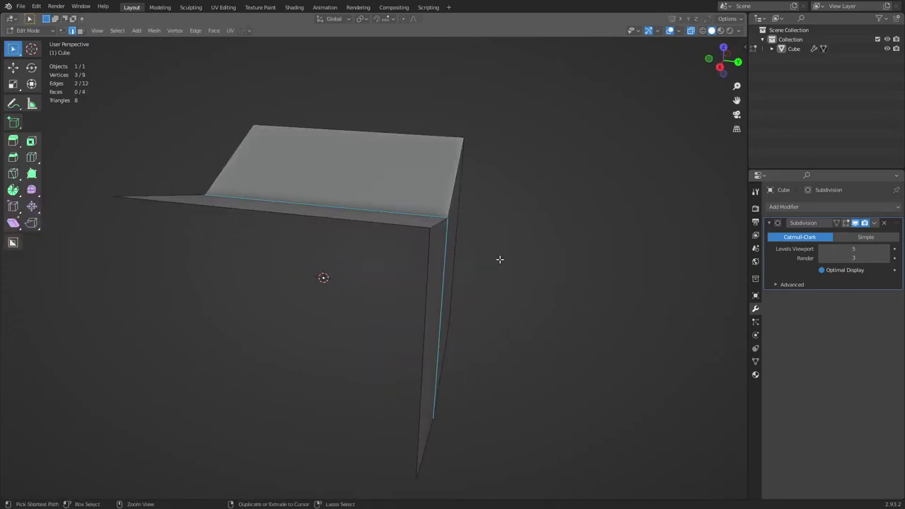
Add one loop cut across the top faces and one across the side face.
key("ctrl+r")
left_click(378, 197)
left_click(449, 208)
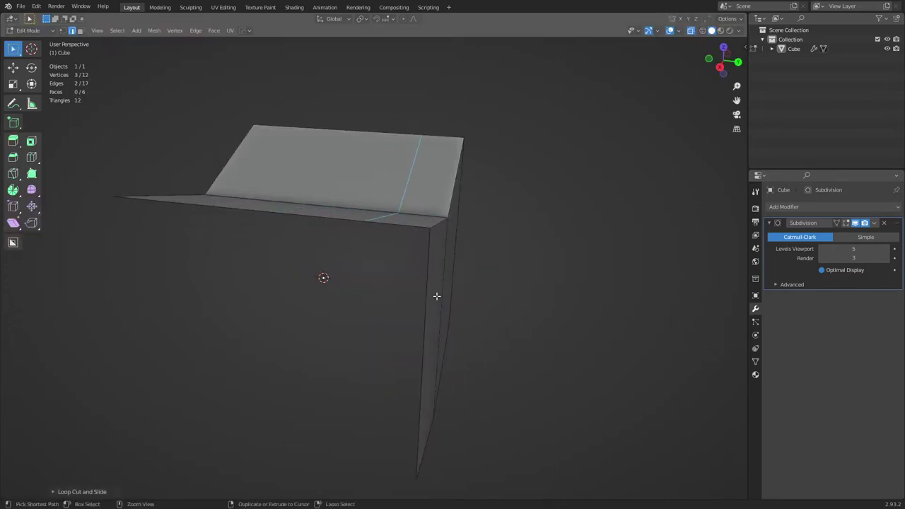
key("ctrl+r")
left_click(432, 290)
left_click(427, 242)
key("ctrl+Tab")
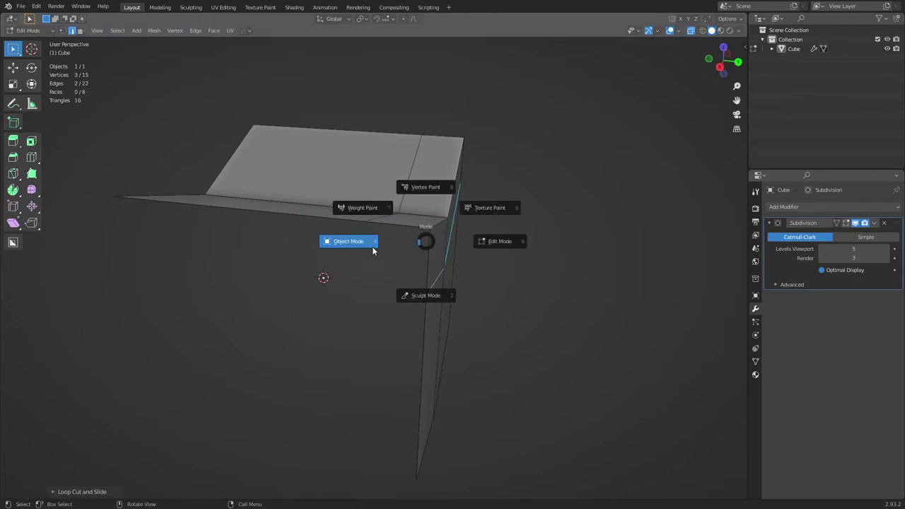
left_click(374, 250)
middle_click_drag(519, 291, 441, 246)
key("ctrl+Tab")
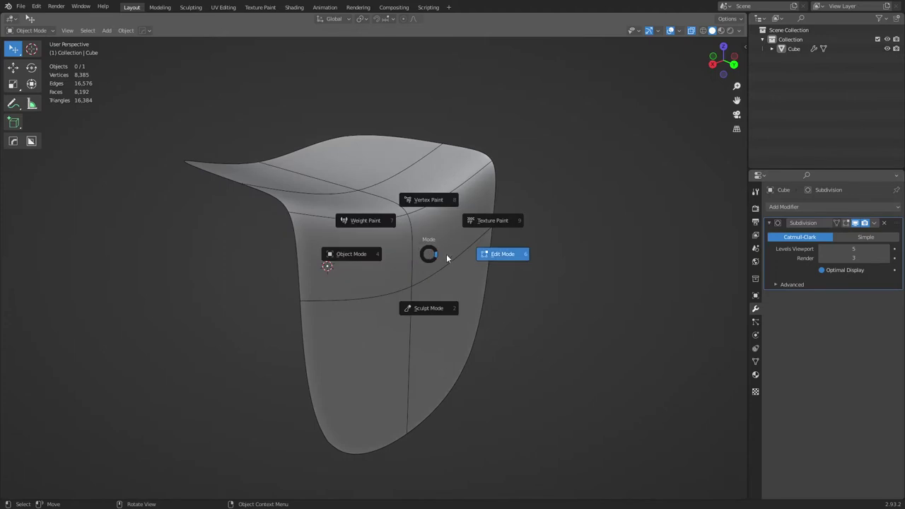
left_click(447, 254)
Slide the side and top loops close to the corner edges, then view the sharper result in Object Mode.
key("g")
key("g")
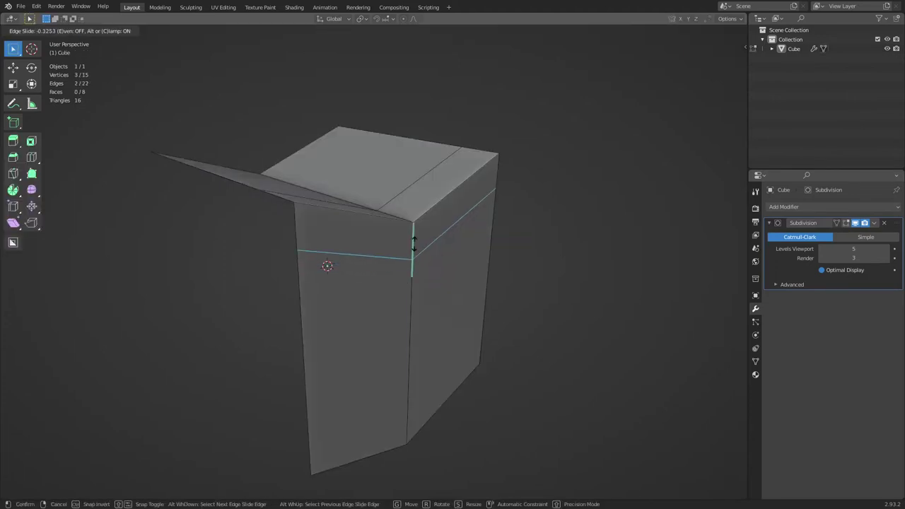
left_click(416, 197)
left_click(406, 193, "alt")
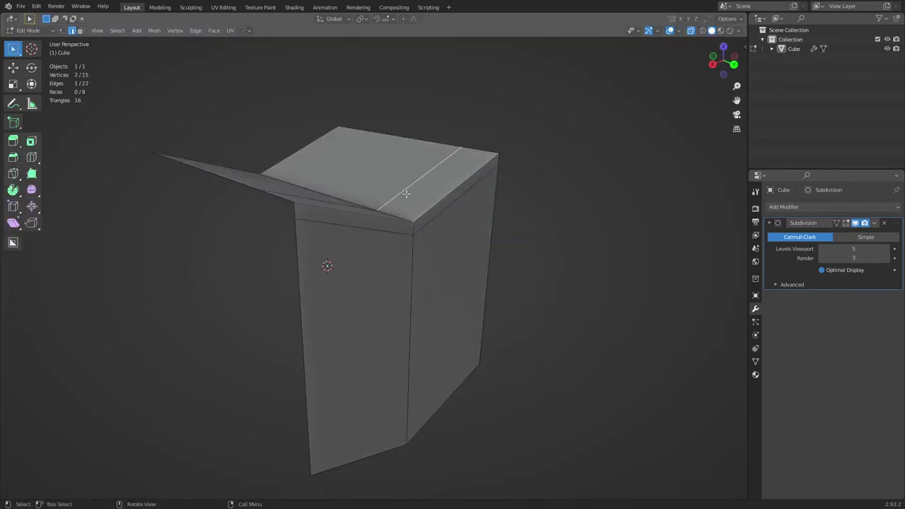
key("g")
key("g")
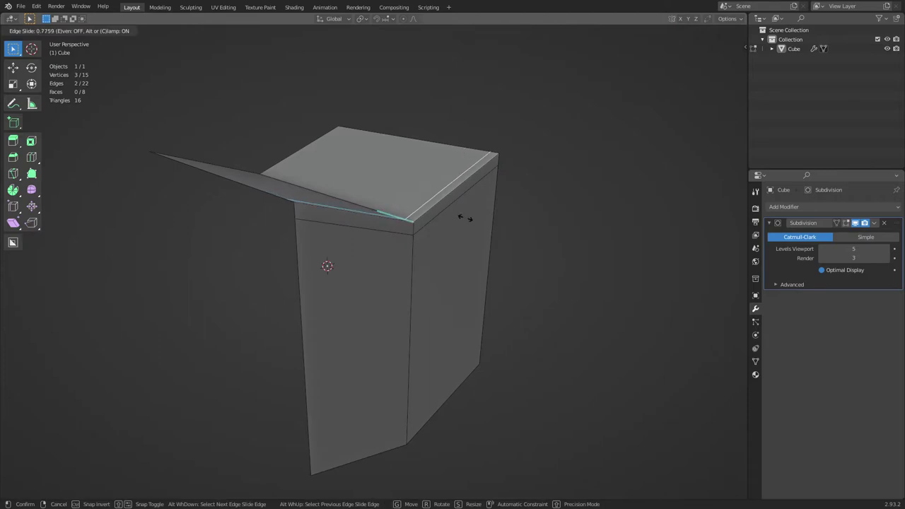
left_click(465, 216)
key("ctrl+Tab")
left_click(450, 225)
middle_click_drag(502, 274, 440, 291)
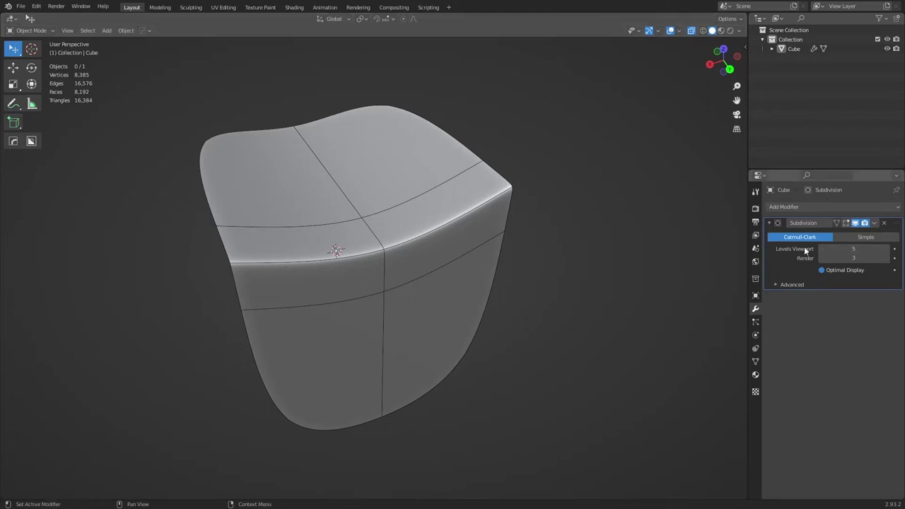
left_click(821, 271)
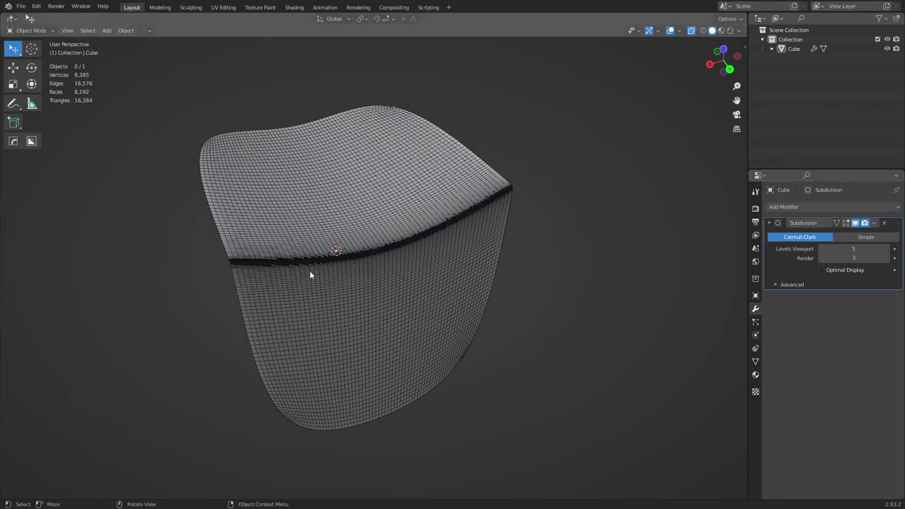
scroll(360, 272, "up", 8)
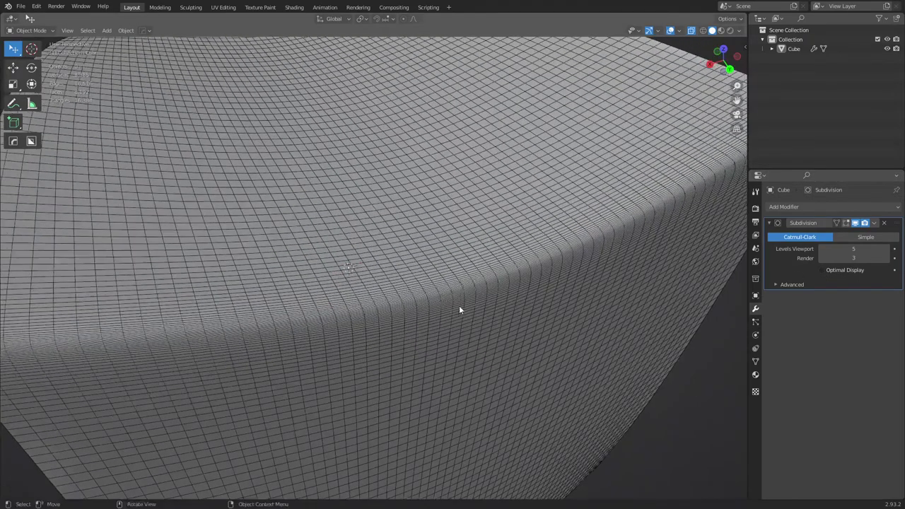
middle_click_drag(460, 310, 472, 297)
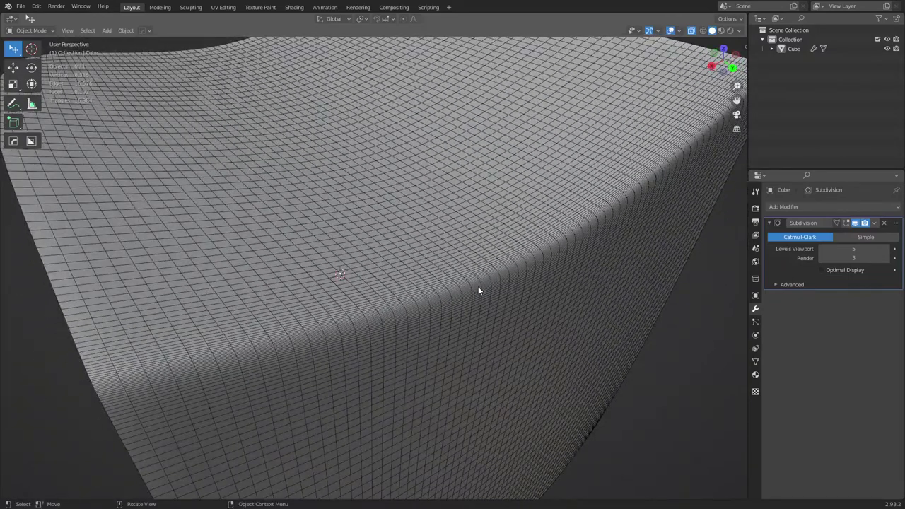
left_click(829, 270)
scroll(523, 298, "down", 6)
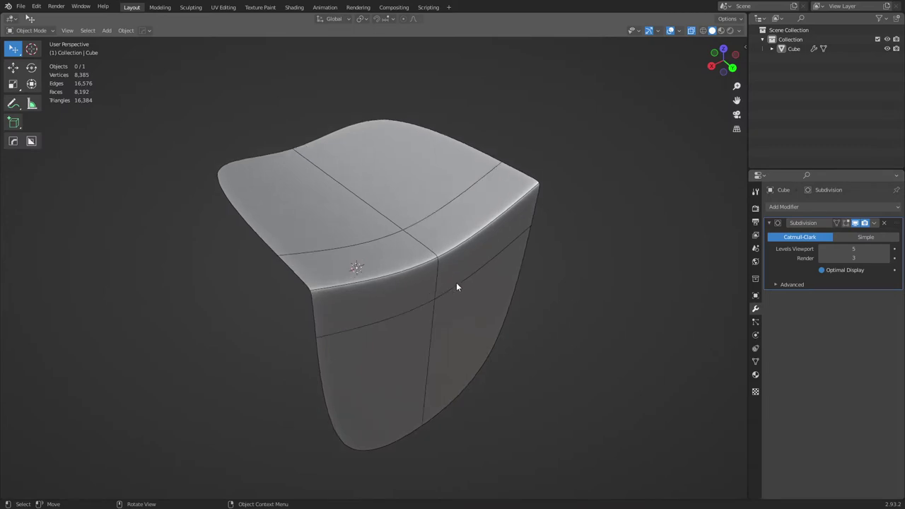
In Edit Mode, add evenly spaced multiple loop cuts across the top and side faces.
key("ctrl+Tab")
left_click(518, 322)
key("ctrl+r")
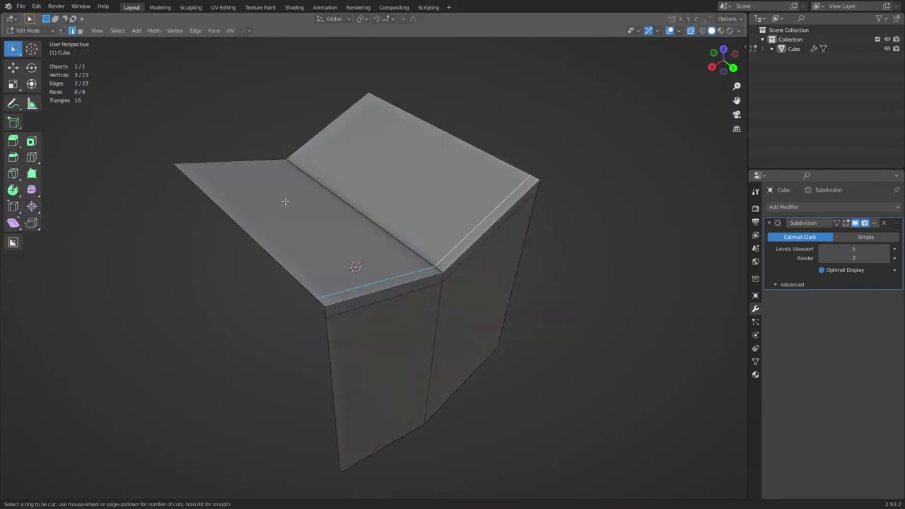
scroll(288, 241, "up", 2)
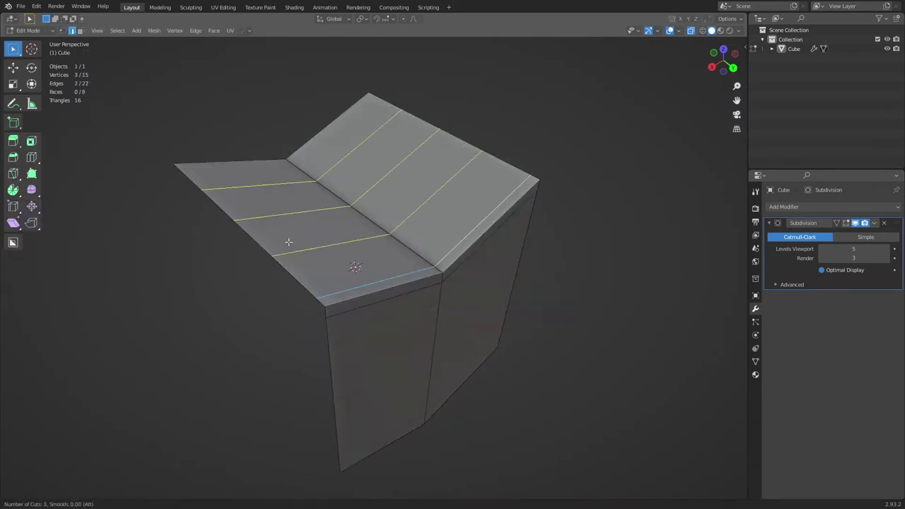
left_click(288, 242)
right_click(288, 242)
key("ctrl+r")
scroll(420, 356, "up", 3)
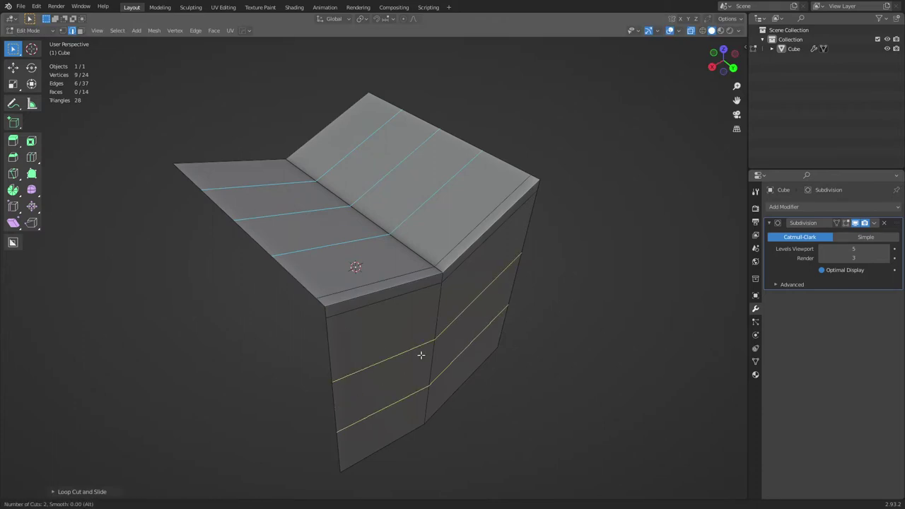
left_click(421, 356)
right_click(422, 357)
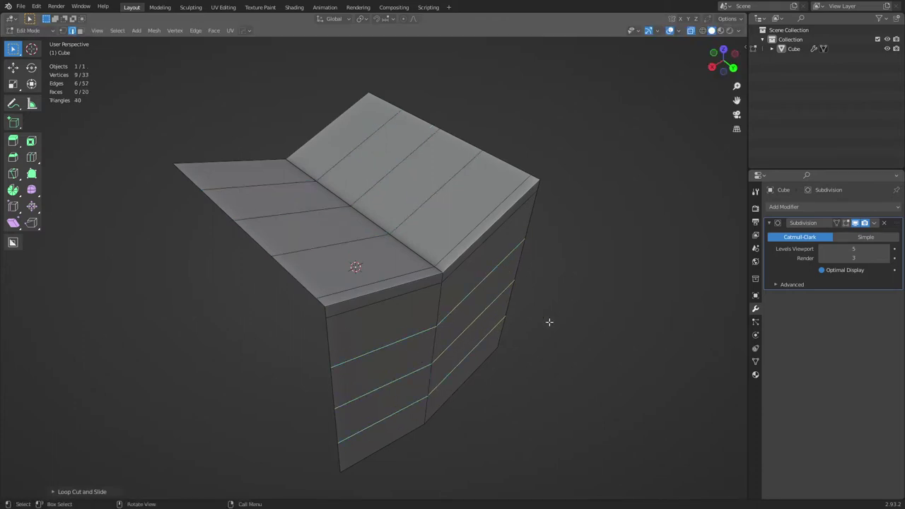
In Object Mode, turn off Optimal Display to show the dense wireframe and inspect from several angles.
key("ctrl+Tab")
left_click(510, 326)
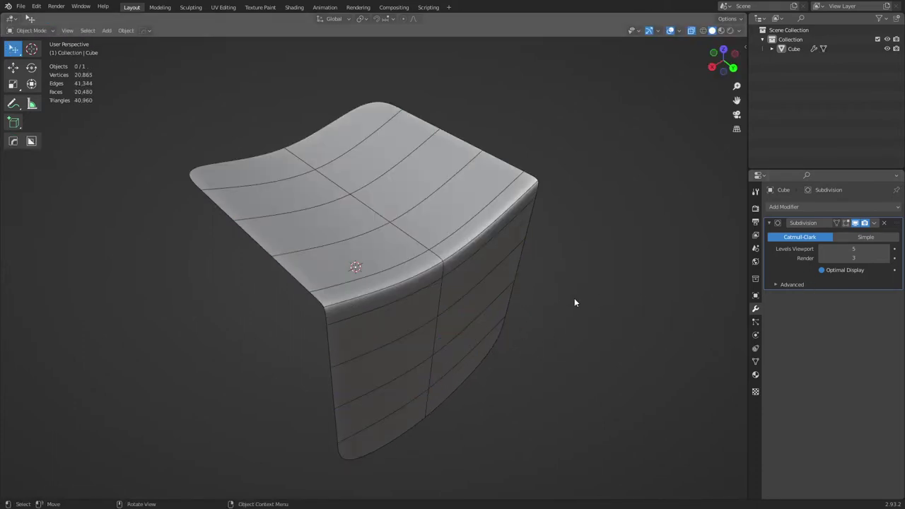
left_click(836, 269)
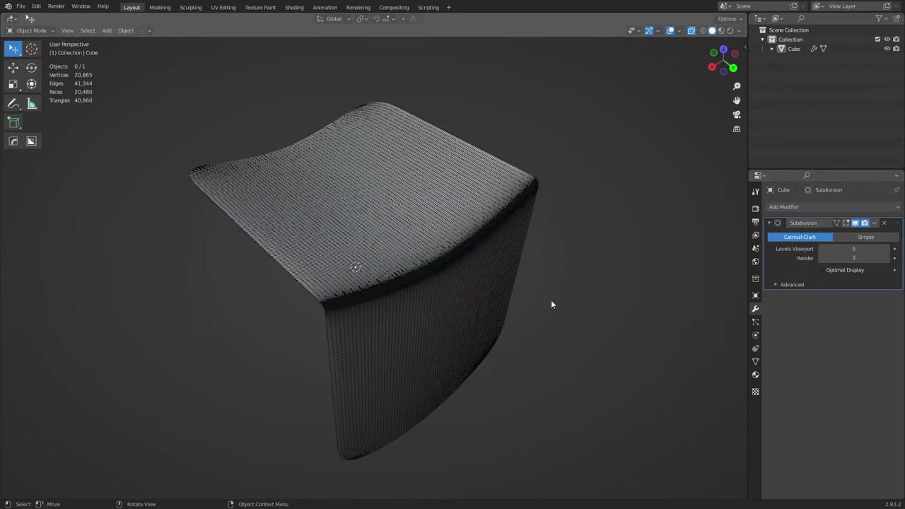
scroll(549, 305, "up", 3)
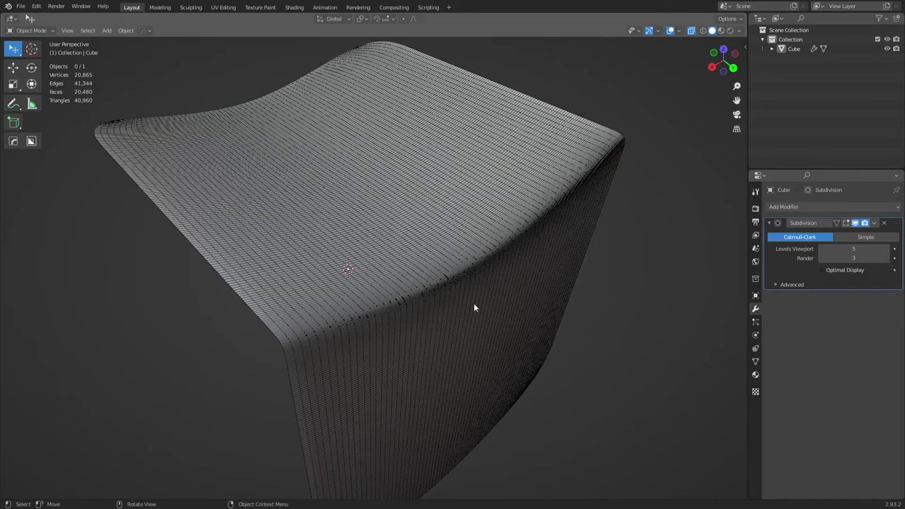
middle_click_drag(475, 308, 476, 287)
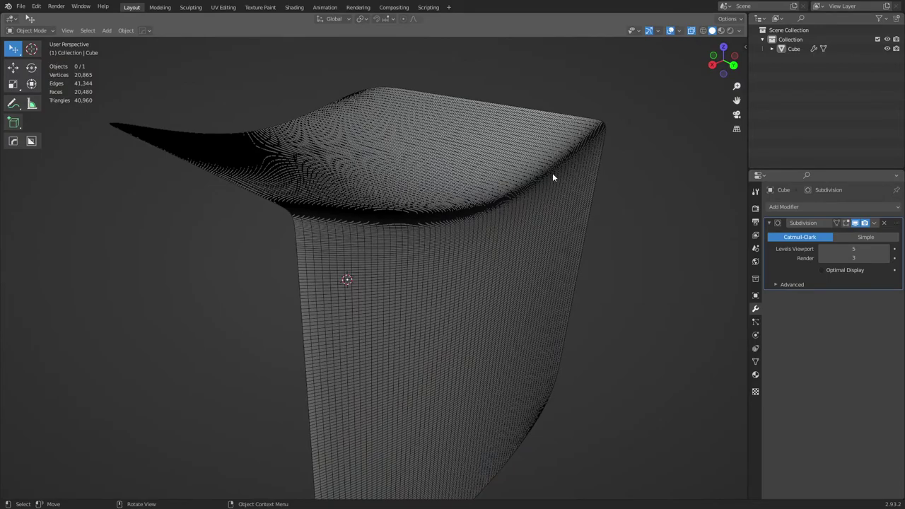
middle_click_drag(501, 226, 488, 265)
scroll(499, 290, "up", 3)
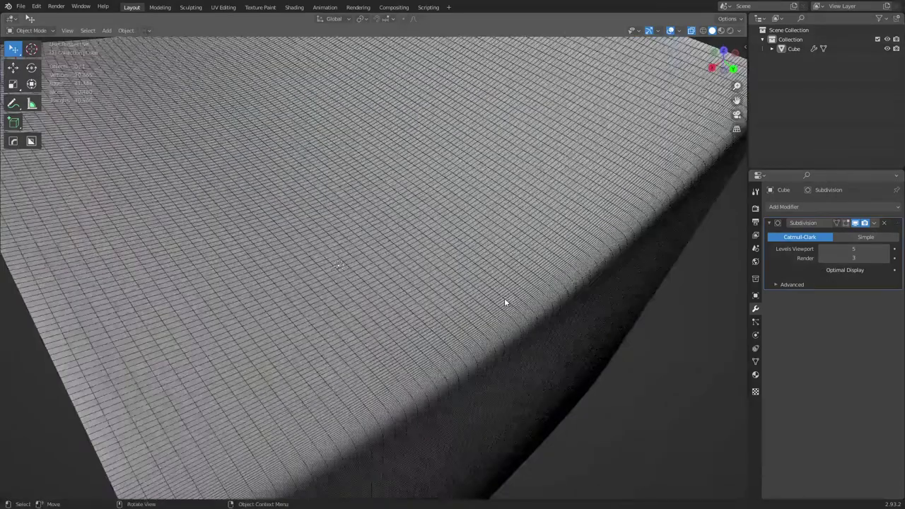
middle_click_drag(505, 304, 489, 281)
scroll(489, 281, "down", 6)
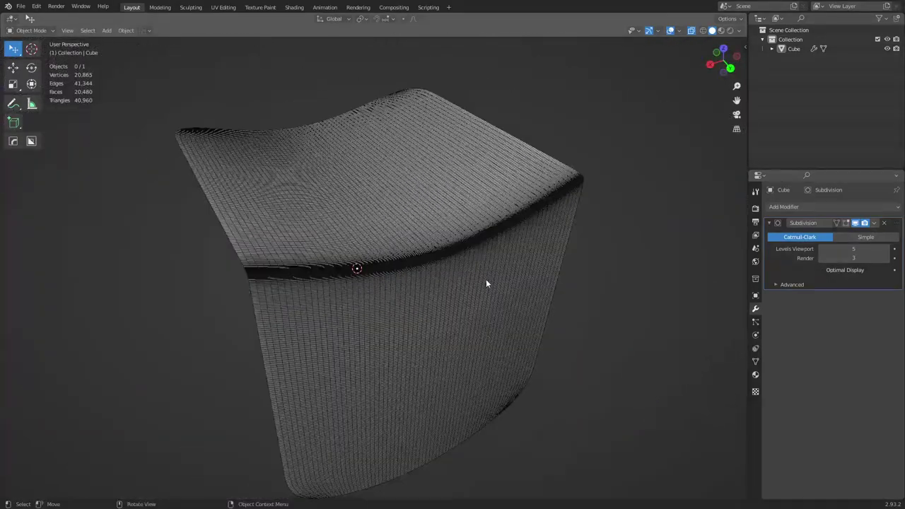
Revert the extra loop cuts and put the shell back in Edit Mode.
key("Tab")
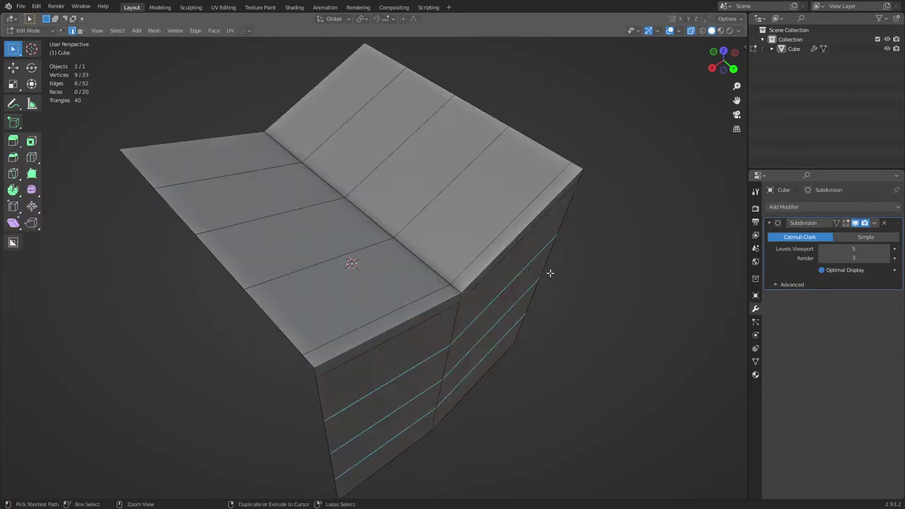
key("Tab")
key("ctrl+Tab")
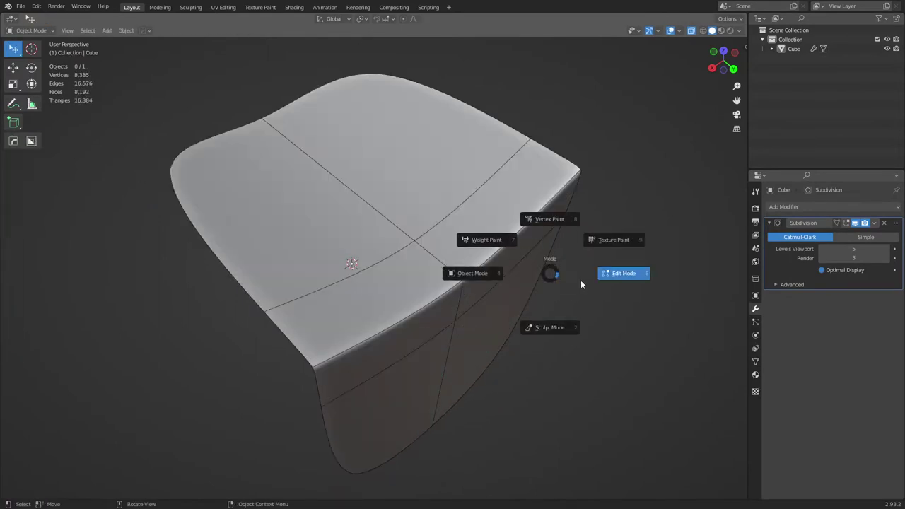
left_click(585, 283)
scroll(595, 380, "down", 2)
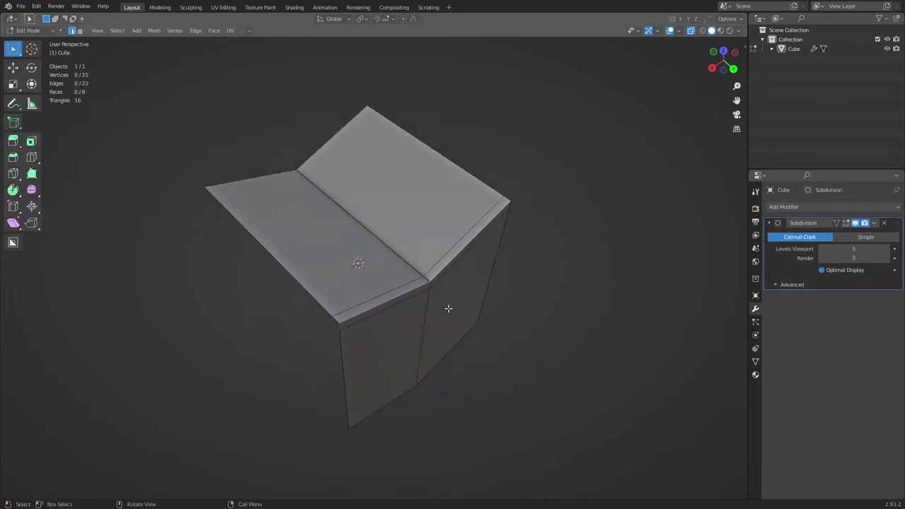